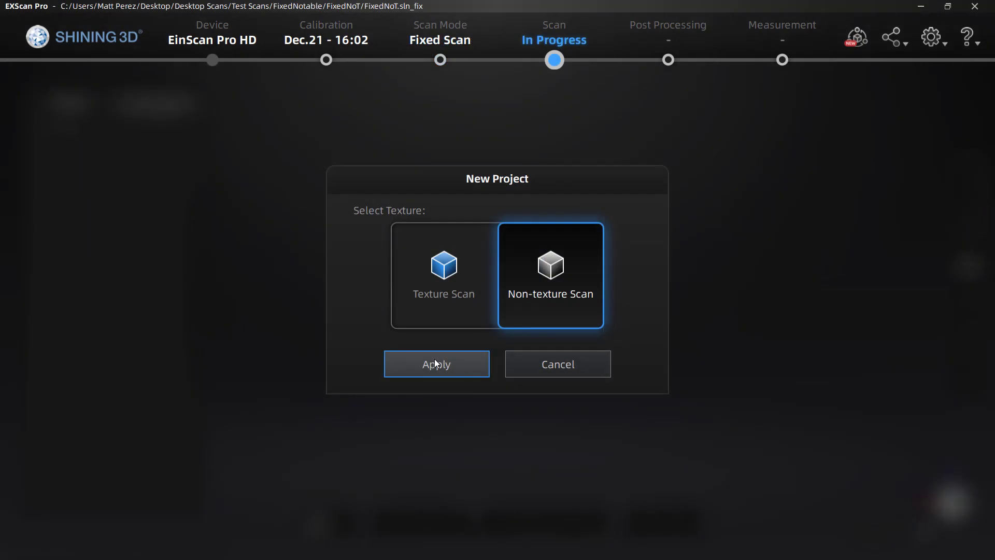
# Create a non-texture Fixed Scan project, disable the turntable and try the HDR option in the scan settings.
pyautogui.click(438, 365)
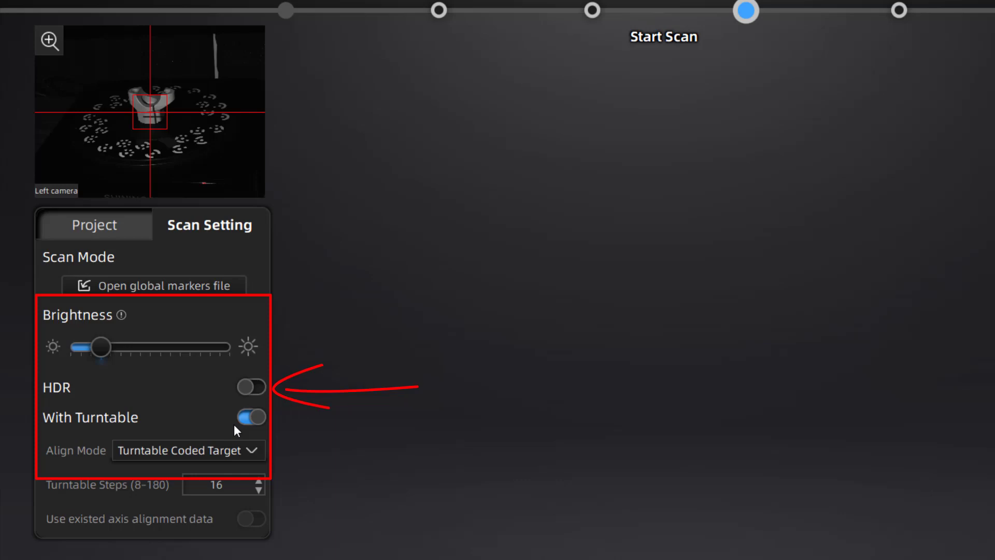
pyautogui.click(253, 417)
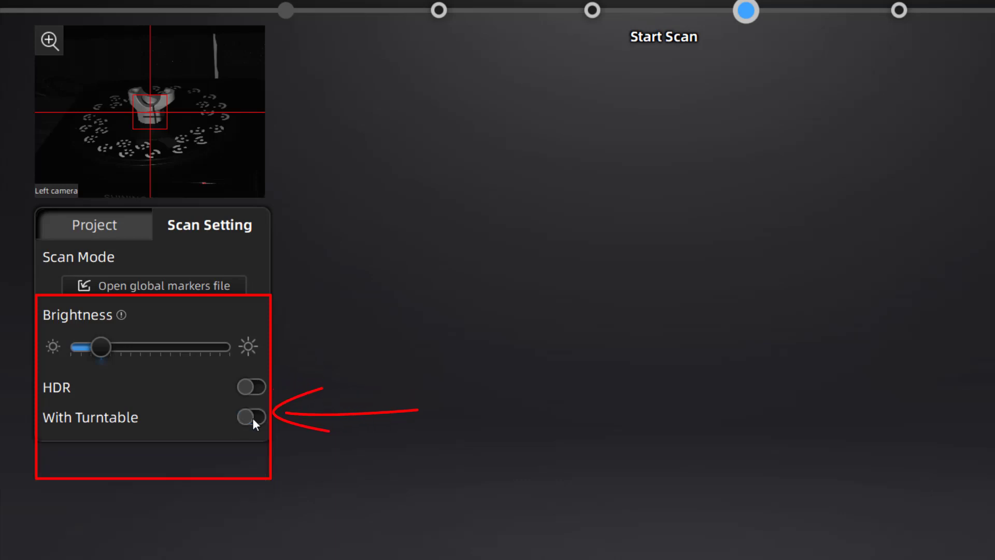
pyautogui.click(249, 388)
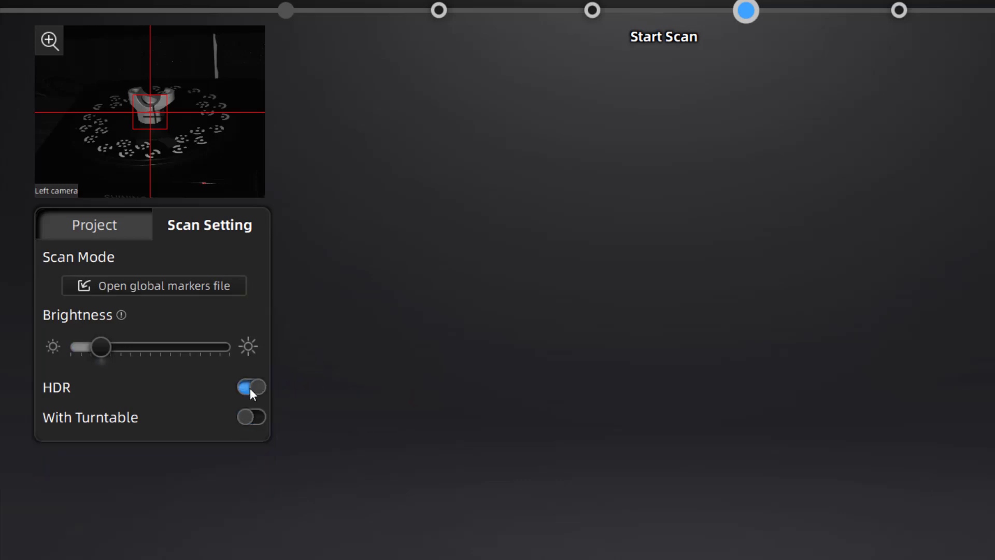
pyautogui.click(250, 388)
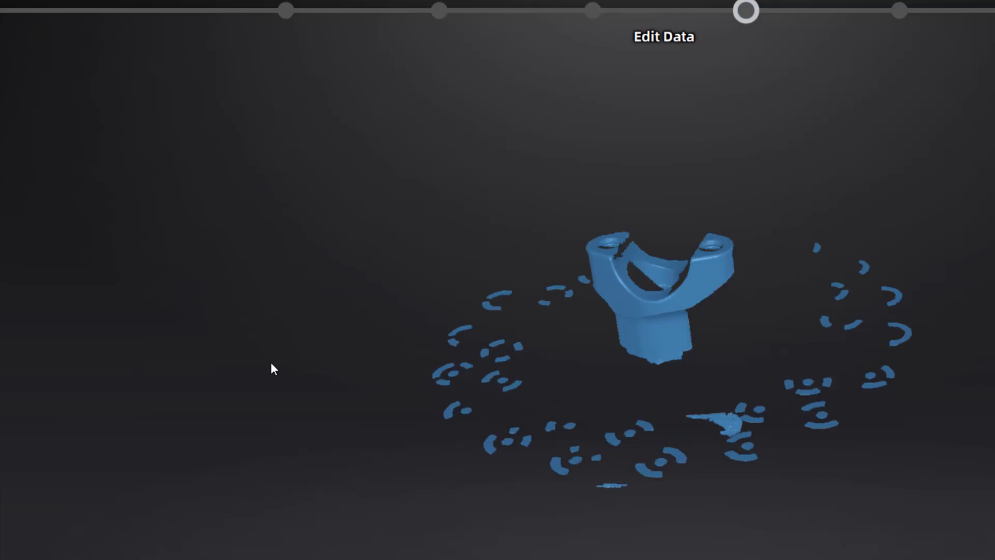
# Manually align Project_scan_2 as the floated scan to the fixed Group1 by marking corresponding points on the bracket's upper surfaces.
pyautogui.moveTo(271, 366); pyautogui.dragTo(592, 369)
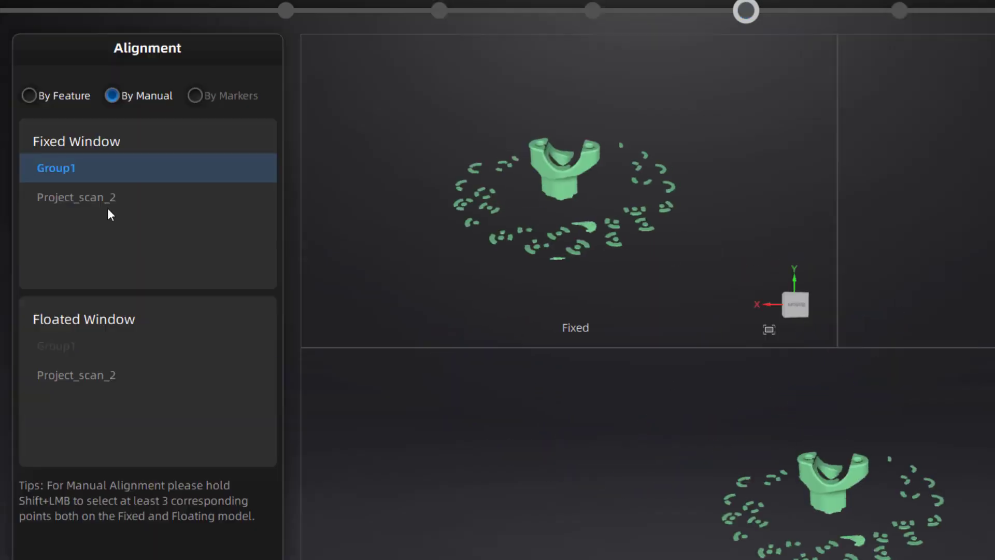
pyautogui.click(77, 375)
pyautogui.scroll(5, 589, 155)
pyautogui.moveTo(588, 155); pyautogui.dragTo(500, 202)
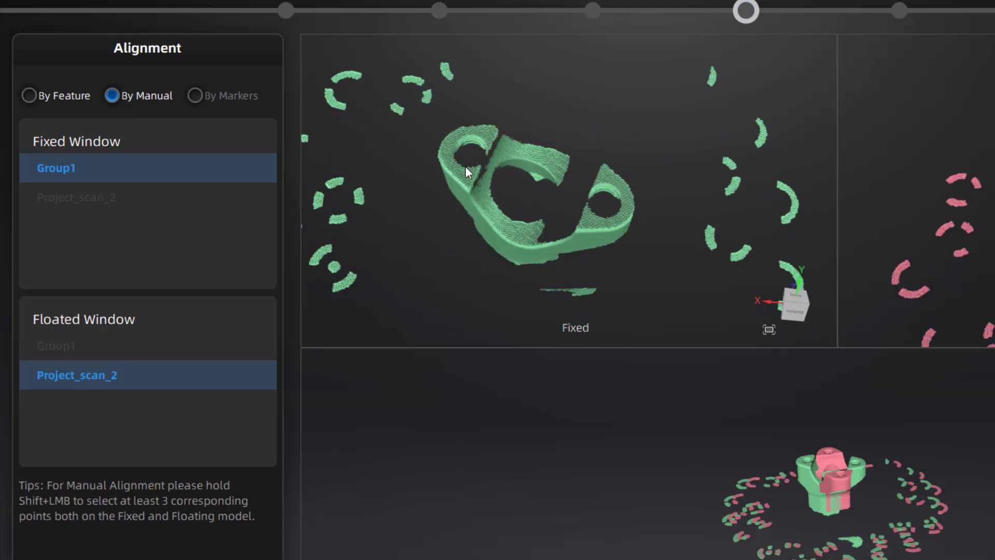
pyautogui.keyDown('shift'); pyautogui.click(448, 148); pyautogui.keyUp('shift')
pyautogui.keyDown('shift'); pyautogui.click(625, 210); pyautogui.keyUp('shift')
pyautogui.keyDown('shift'); pyautogui.click(508, 147); pyautogui.keyUp('shift')
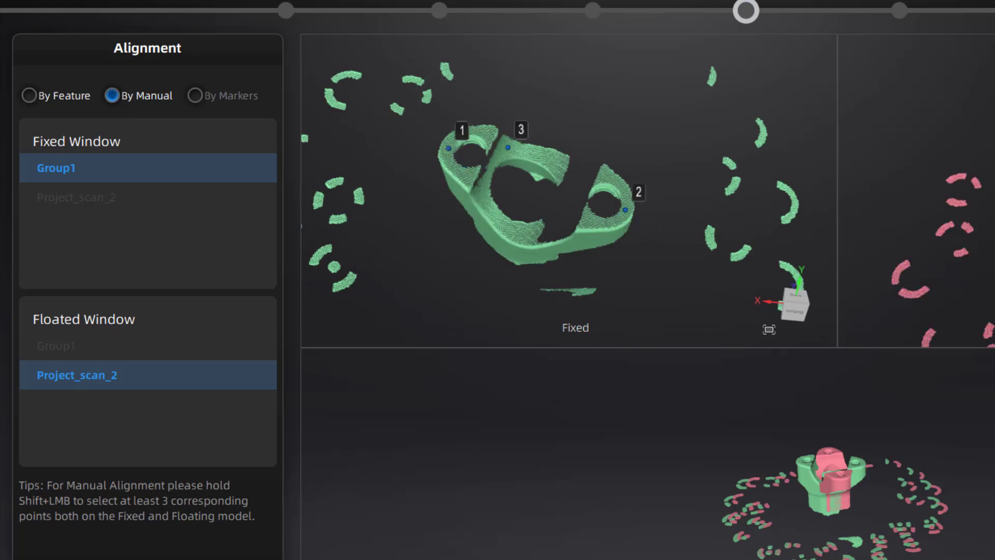
pyautogui.moveTo(611, 206); pyautogui.dragTo(608, 156)
pyautogui.keyDown('shift'); pyautogui.click(576, 191); pyautogui.keyUp('shift')
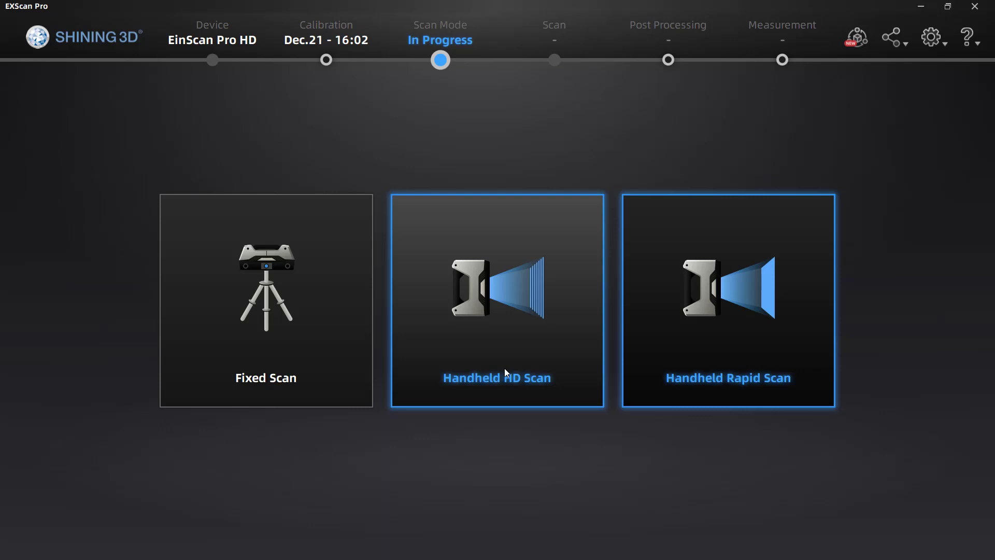
# Start a non-texture Handheld HD Scan project with Features alignment, High detail operation and High 0.2 mm resolution.
pyautogui.click(504, 369)
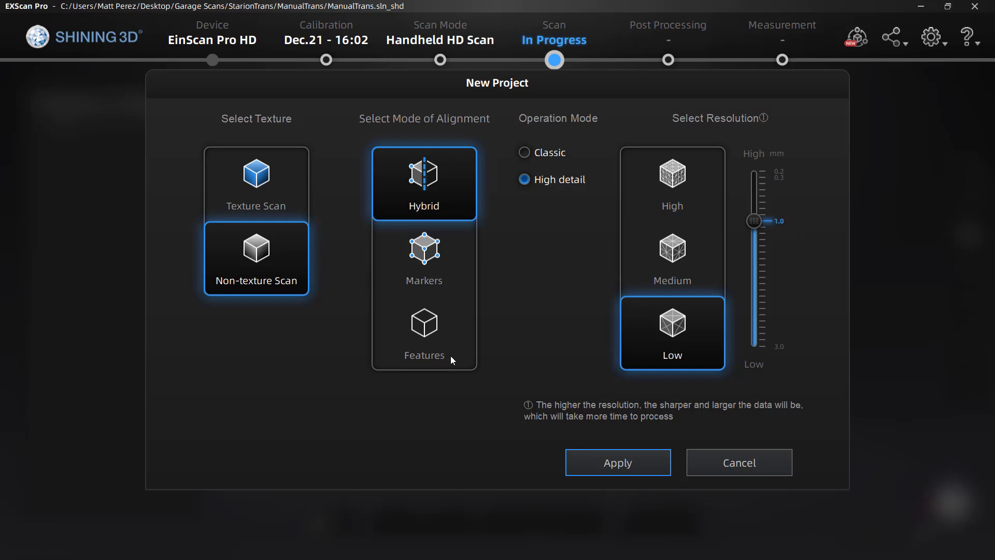
pyautogui.click(672, 181)
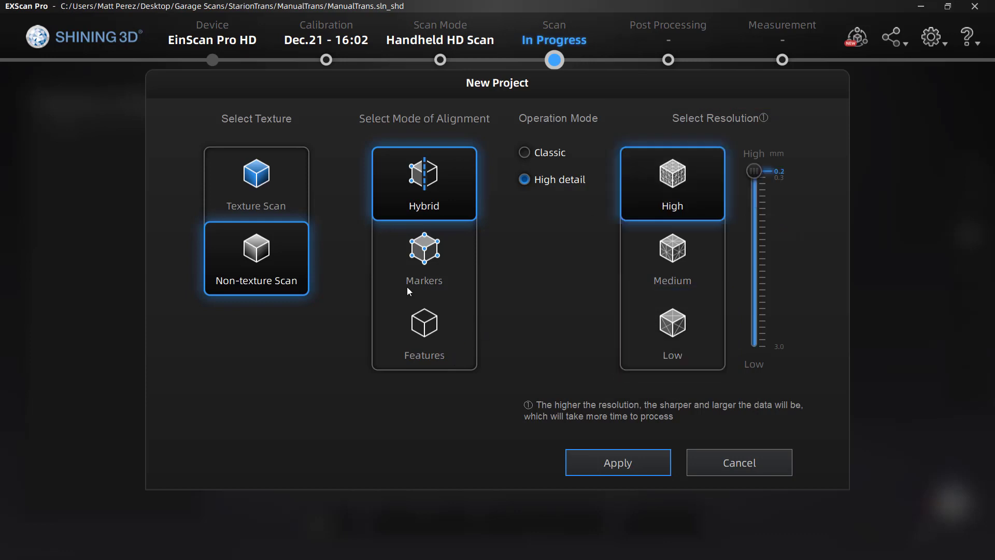
pyautogui.click(428, 326)
pyautogui.click(628, 458)
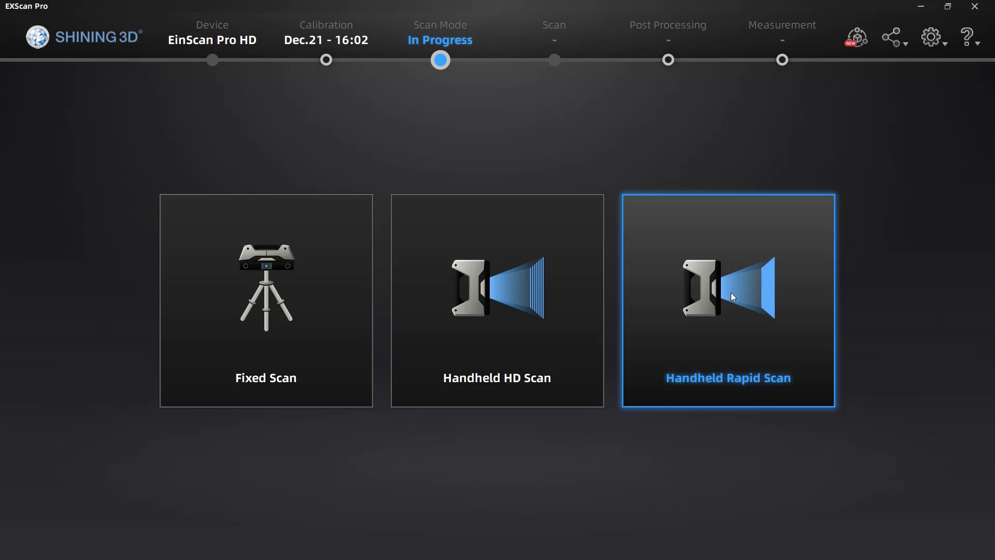
# Start a non-texture Handheld Rapid Scan project with Hybrid alignment and the Lightning+Refine operation mode.
pyautogui.click(733, 296)
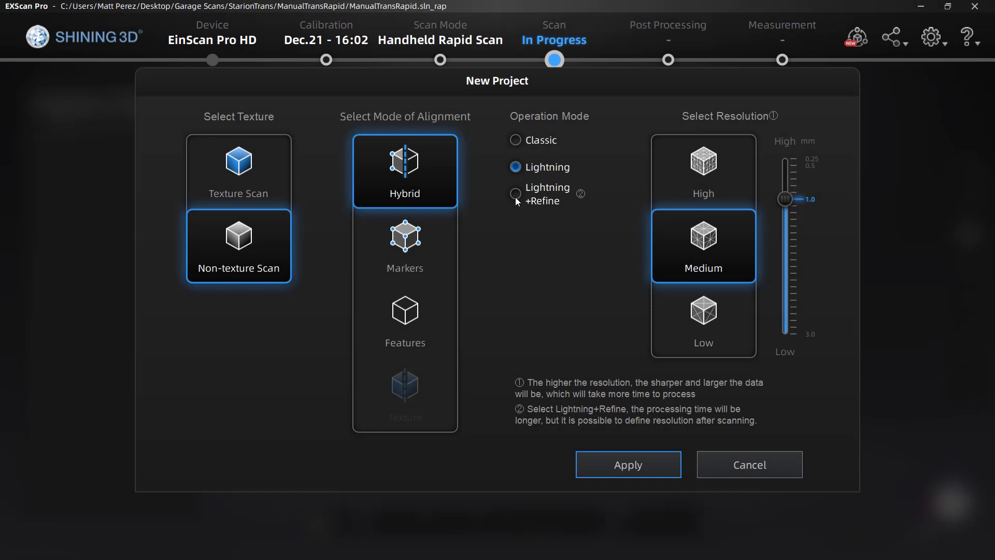
pyautogui.click(515, 197)
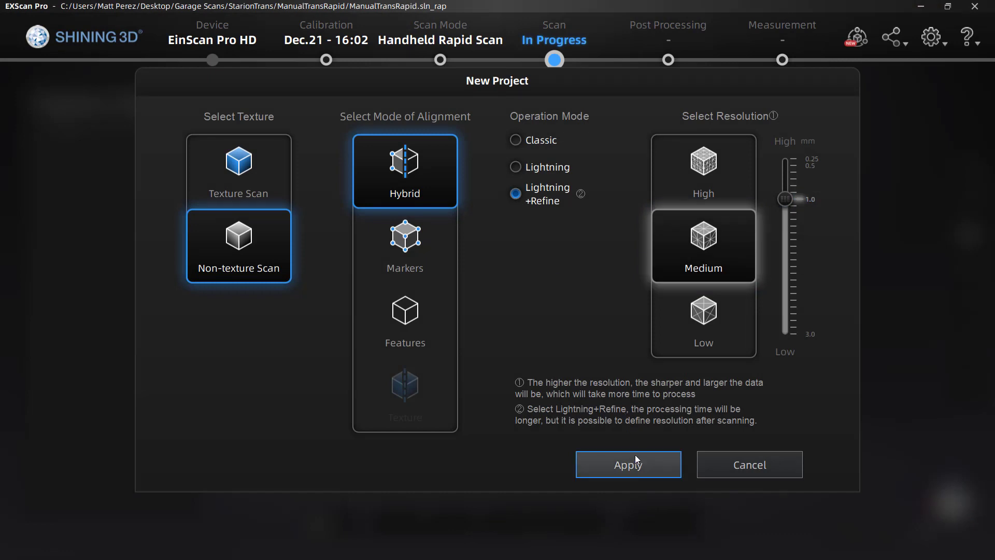
pyautogui.click(637, 470)
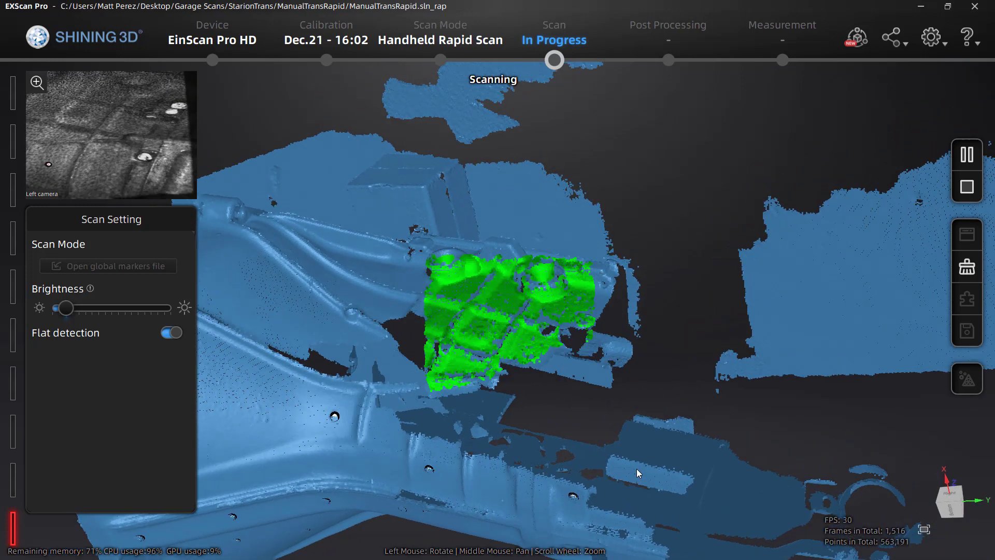
# Stop the rapid scan and generate its point cloud at Medium 1.0 mm resolution.
pyautogui.click(966, 192)
pyautogui.click(965, 189)
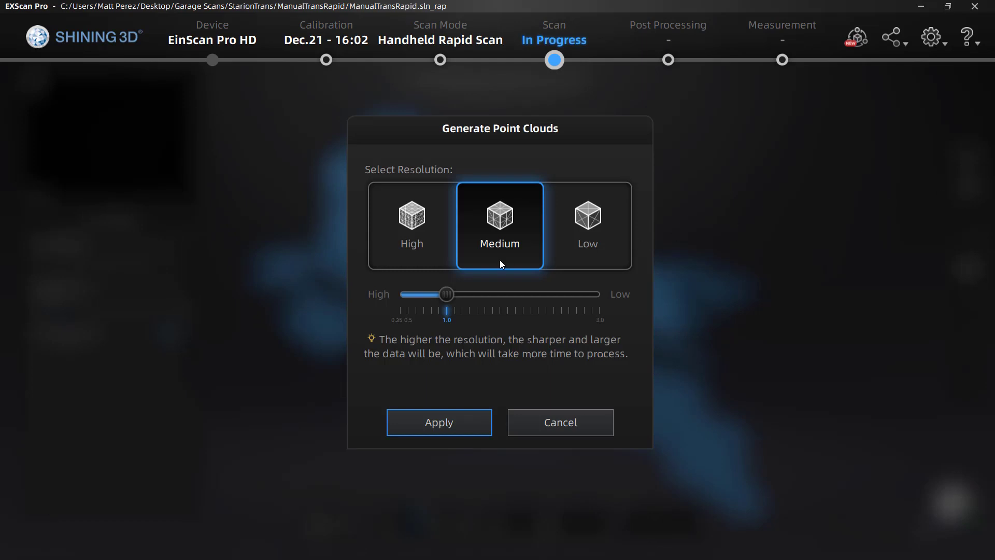
pyautogui.click(452, 422)
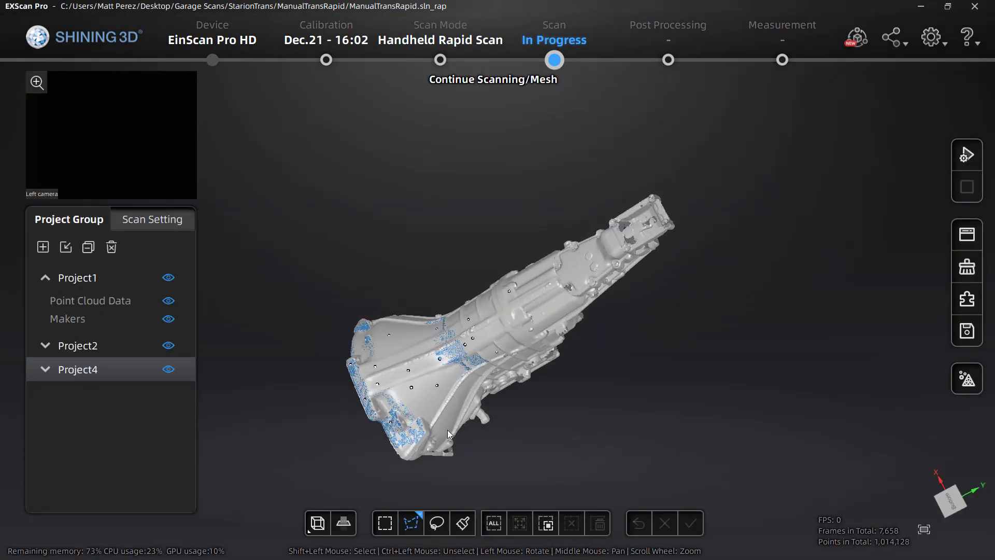
# Open unwatertight meshing for the transmission scan, try High and Med smoothing, and set Smooth to Low.
pyautogui.click(967, 379)
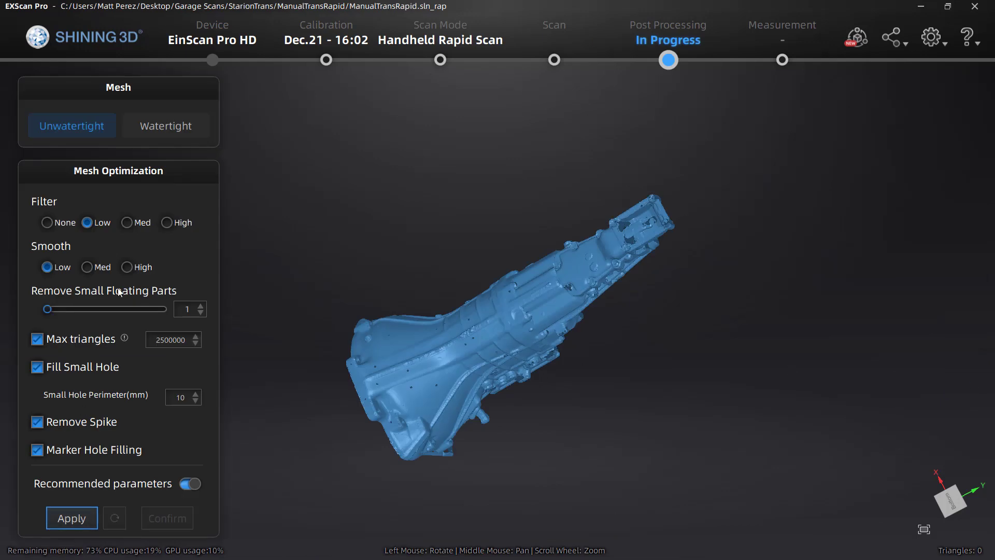
pyautogui.click(126, 268)
pyautogui.click(92, 267)
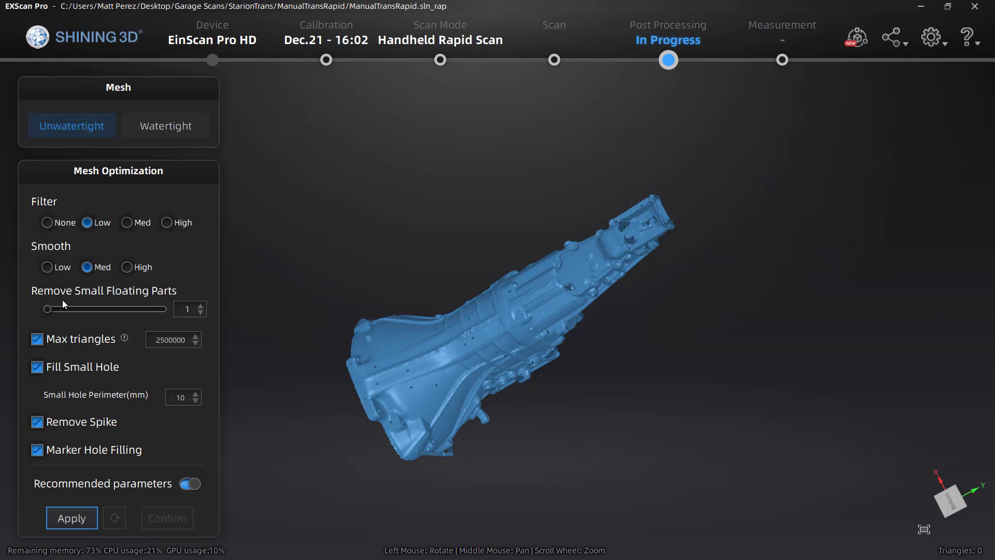
pyautogui.click(51, 264)
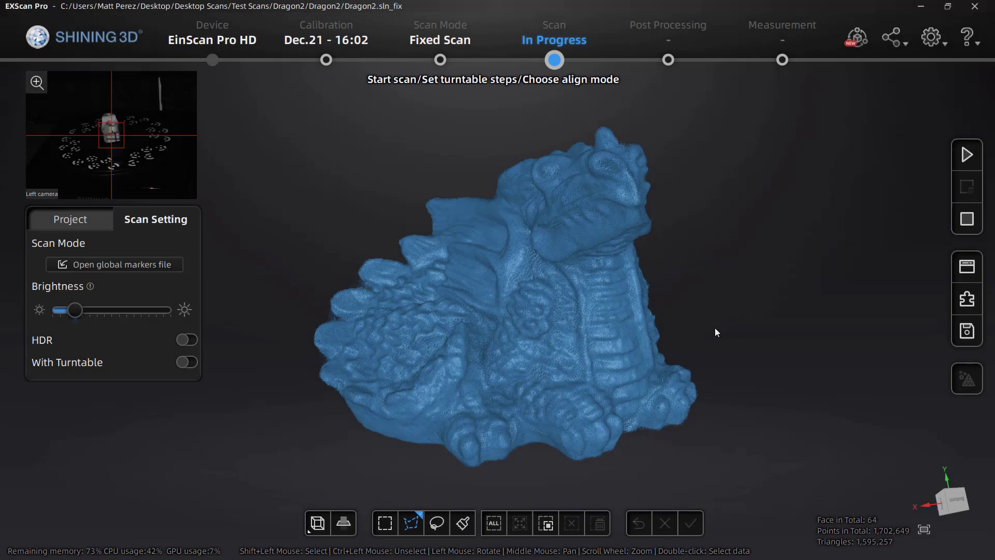
# Finish the fixed scan of the dragon and accept the optimization result.
pyautogui.moveTo(671, 332); pyautogui.dragTo(716, 307, button='middle')
pyautogui.moveTo(716, 307); pyautogui.dragTo(620, 275)
pyautogui.scroll(4, 645, 303)
pyautogui.scroll(3, 648, 298)
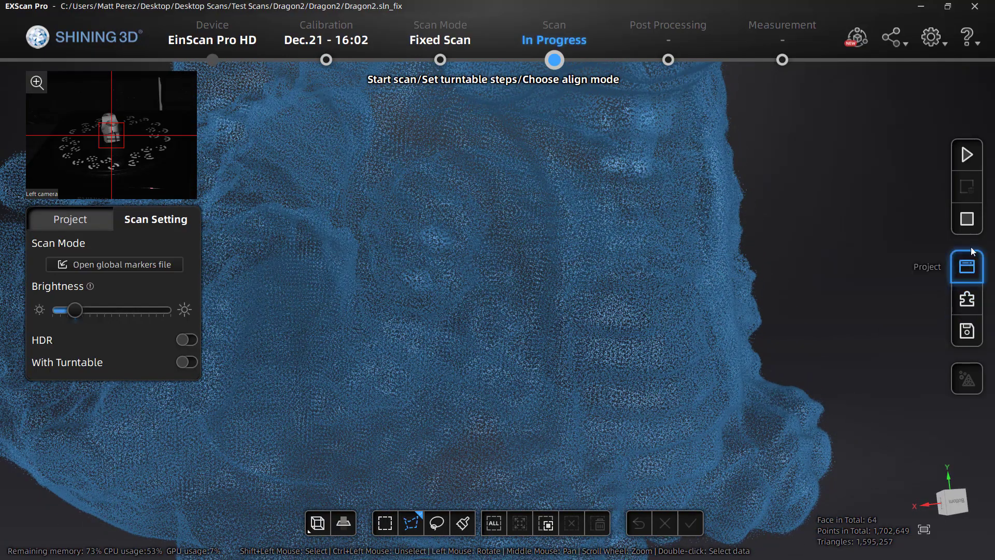
pyautogui.click(967, 219)
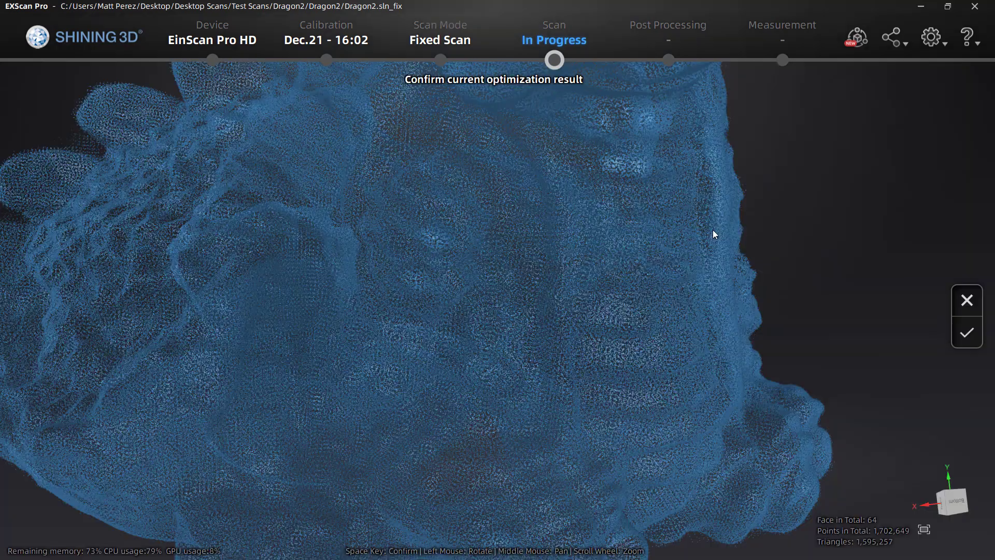
pyautogui.click(957, 331)
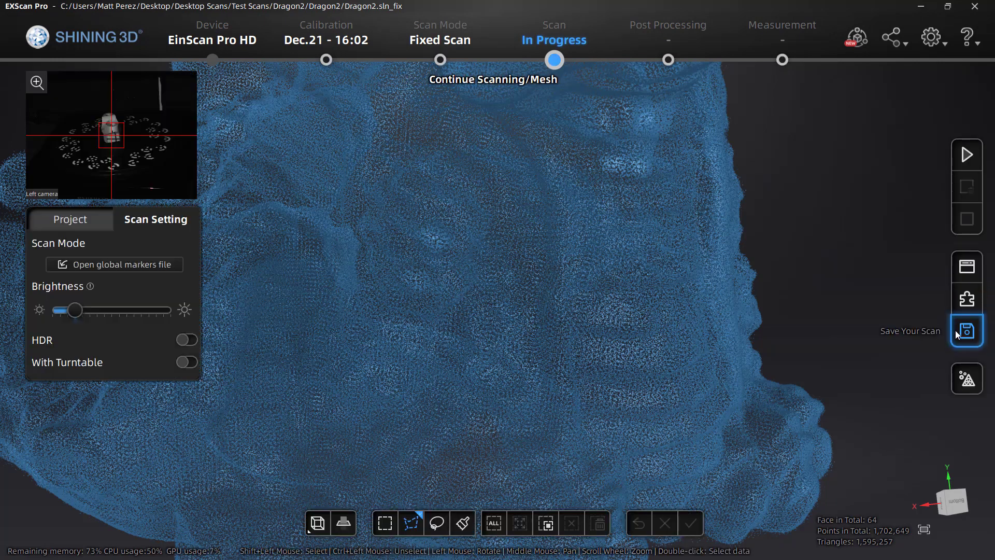
# Generate a watertight mesh of the dragon at High quality with Filter set to None.
pyautogui.click(963, 374)
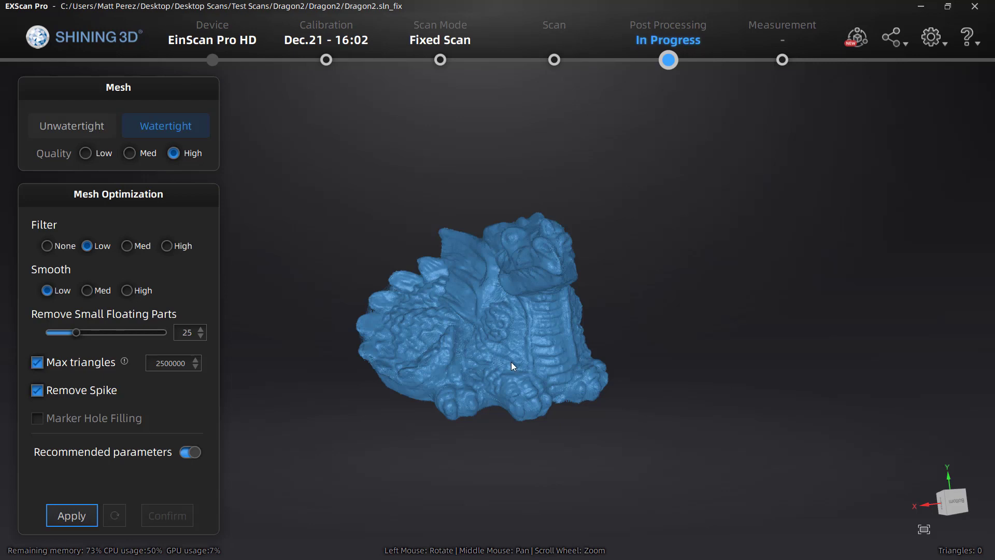
pyautogui.scroll(5, 470, 362)
pyautogui.moveTo(486, 372)
pyautogui.mouseDown()
pyautogui.moveTo(536, 124)
pyautogui.moveTo(538, 315)
pyautogui.moveTo(514, 294)
pyautogui.moveTo(598, 342)
pyautogui.moveTo(500, 206)
pyautogui.moveTo(462, 200)
pyautogui.moveTo(483, 172)
pyautogui.mouseUp()
pyautogui.scroll(4, 494, 207)
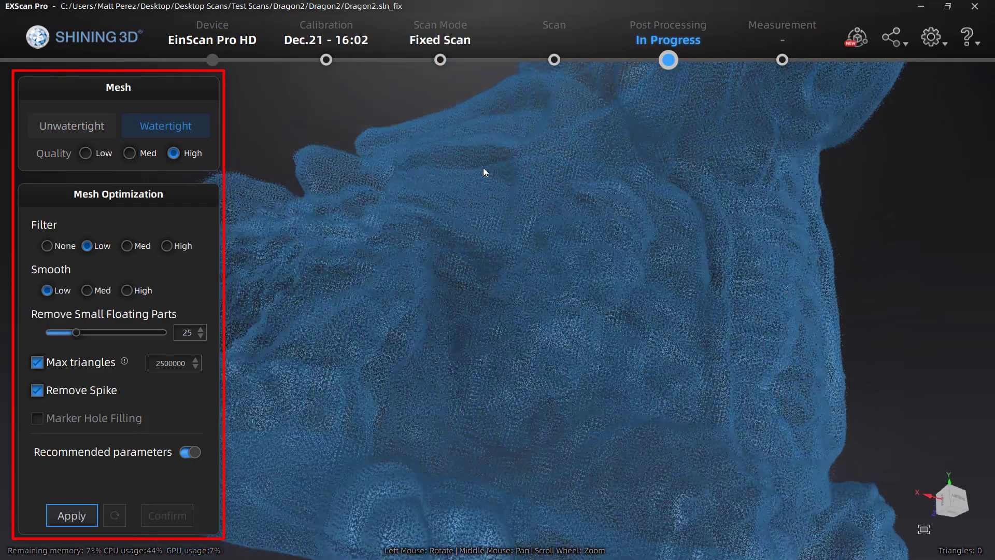
pyautogui.click(48, 246)
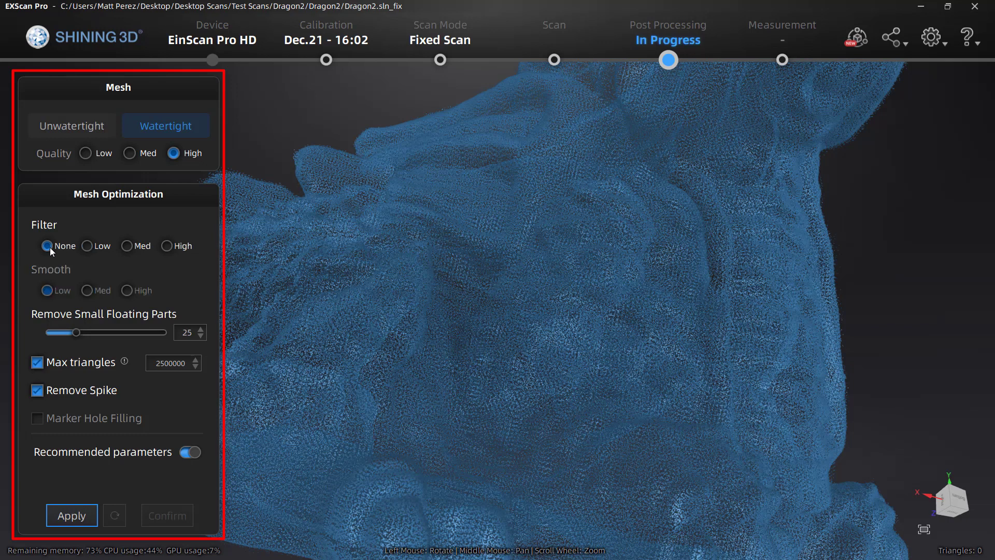
pyautogui.click(71, 516)
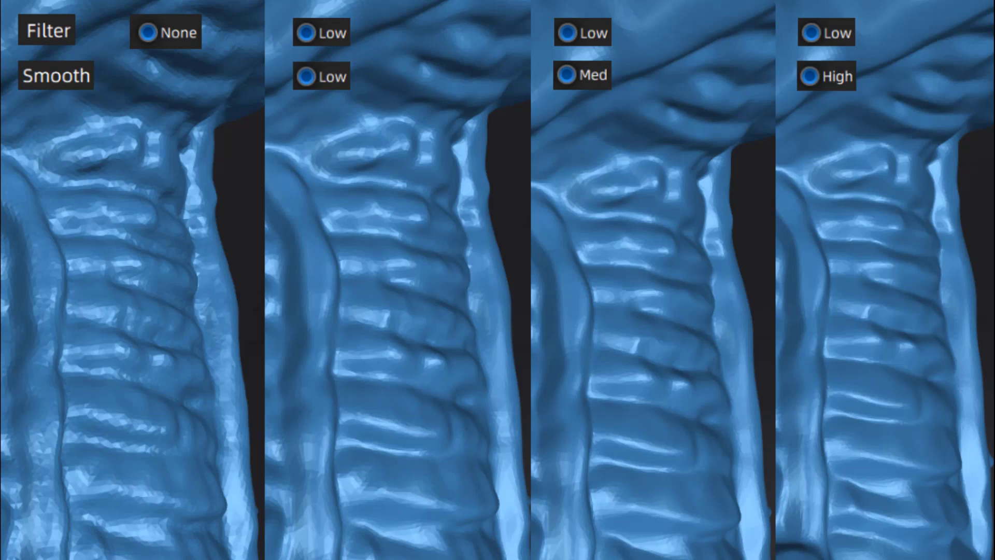
pyautogui.moveTo(402, 296); pyautogui.dragTo(406, 446)
pyautogui.moveTo(431, 397)
pyautogui.mouseDown()
pyautogui.moveTo(384, 427)
pyautogui.moveTo(372, 403)
pyautogui.mouseUp()
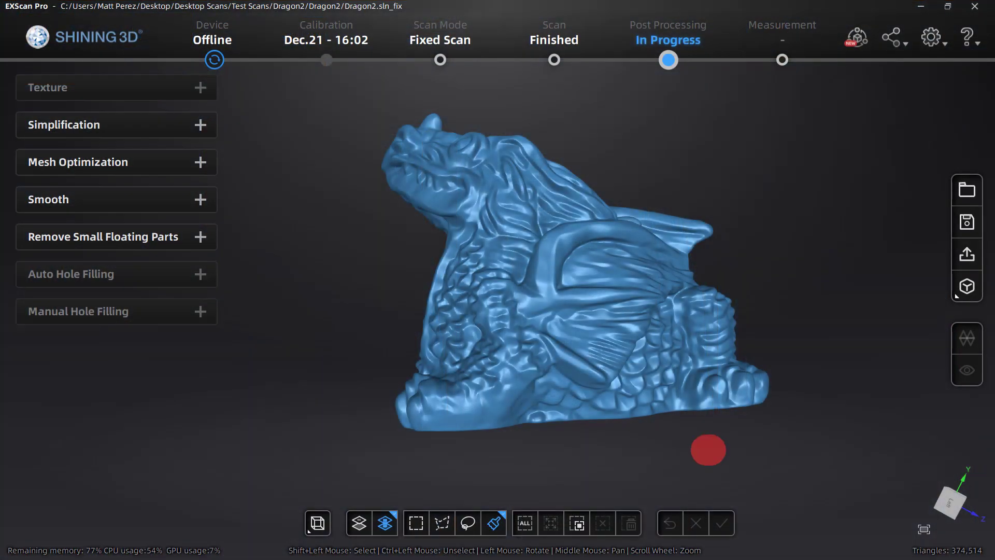
pyautogui.moveTo(694, 458)
pyautogui.mouseDown()
pyautogui.moveTo(650, 421)
pyautogui.moveTo(711, 428)
pyautogui.moveTo(617, 372)
pyautogui.moveTo(582, 417)
pyautogui.moveTo(588, 437)
pyautogui.mouseUp()
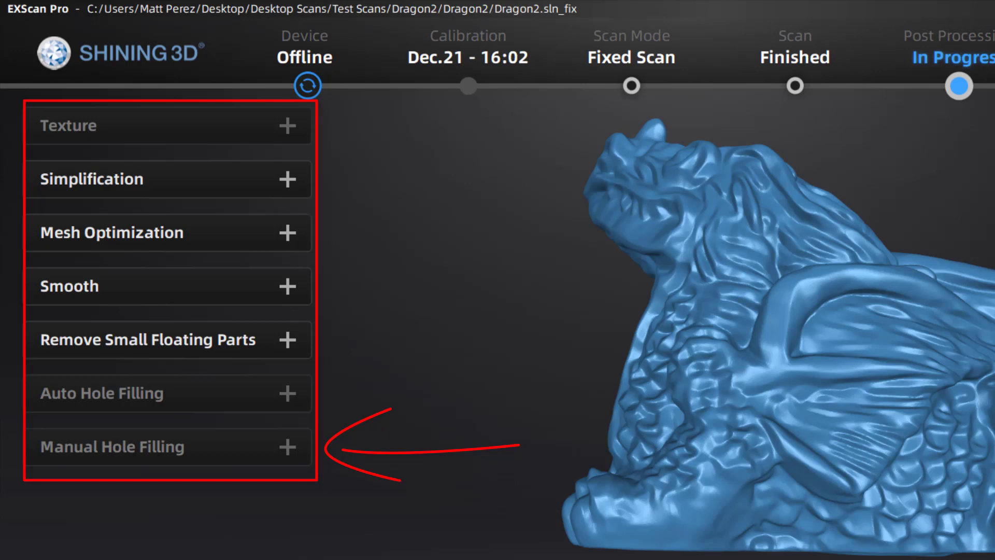
# Brush-select the oval area on the dragon's underside, limited to the visible surface, and delete it.
pyautogui.moveTo(840, 492); pyautogui.dragTo(862, 386)
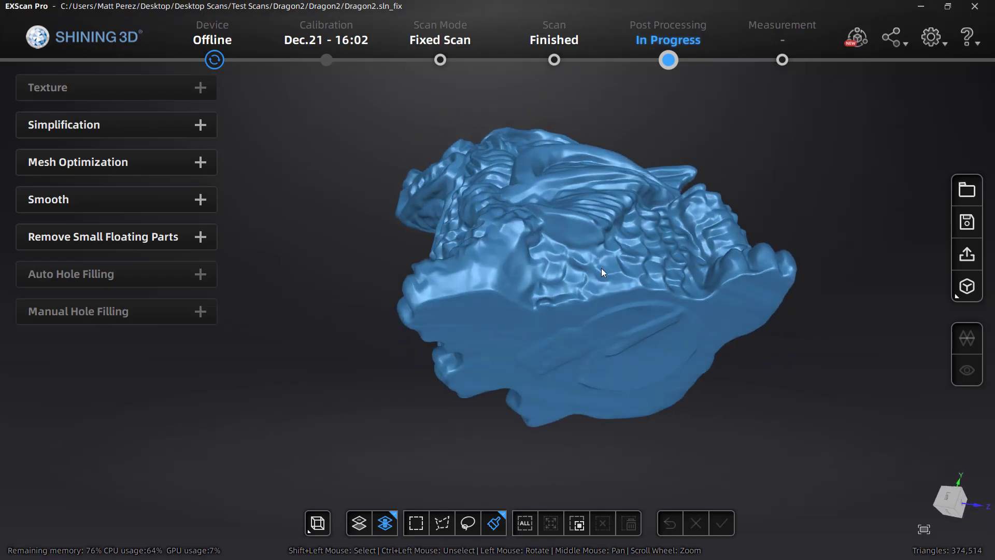
pyautogui.moveTo(601, 268); pyautogui.dragTo(543, 345)
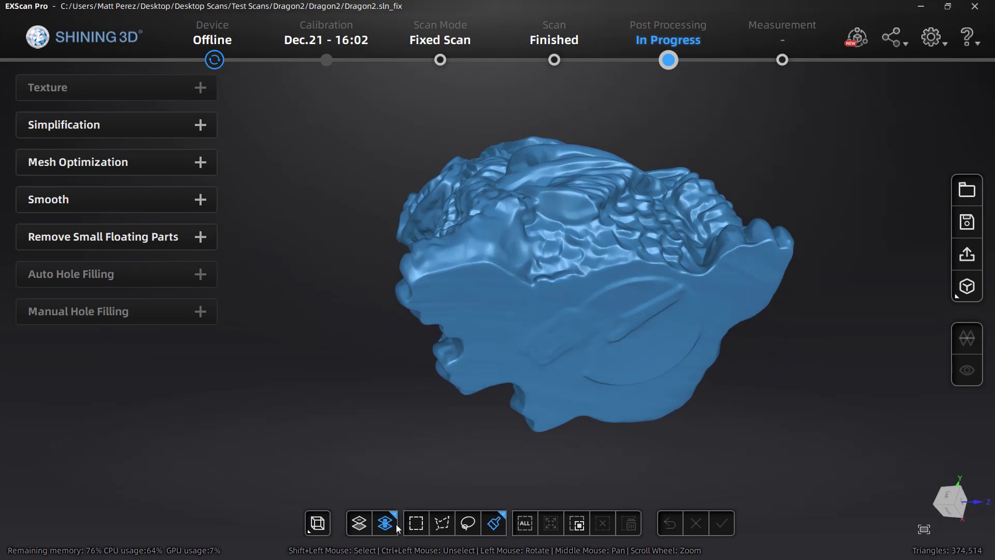
pyautogui.click(359, 523)
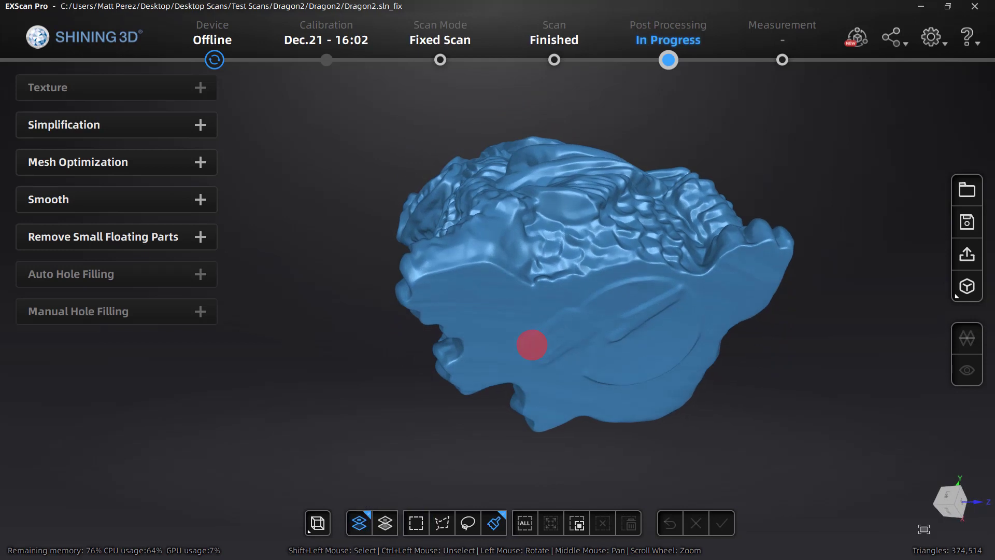
pyautogui.moveTo(618, 294)
pyautogui.keyDown('shift'); pyautogui.mouseDown()
pyautogui.moveTo(682, 296)
pyautogui.moveTo(688, 356)
pyautogui.mouseUp(); pyautogui.keyUp('shift')
pyautogui.moveTo(642, 378)
pyautogui.keyDown('shift'); pyautogui.mouseDown()
pyautogui.moveTo(588, 380)
pyautogui.moveTo(541, 354)
pyautogui.mouseUp(); pyautogui.keyUp('shift')
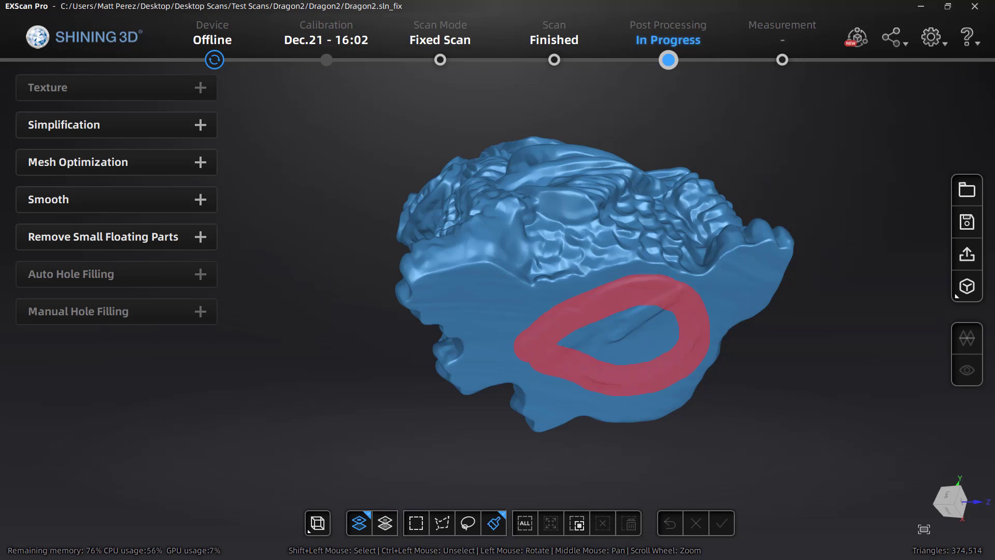
pyautogui.keyDown('shift'); pyautogui.moveTo(648, 320); pyautogui.dragTo(660, 313); pyautogui.keyUp('shift')
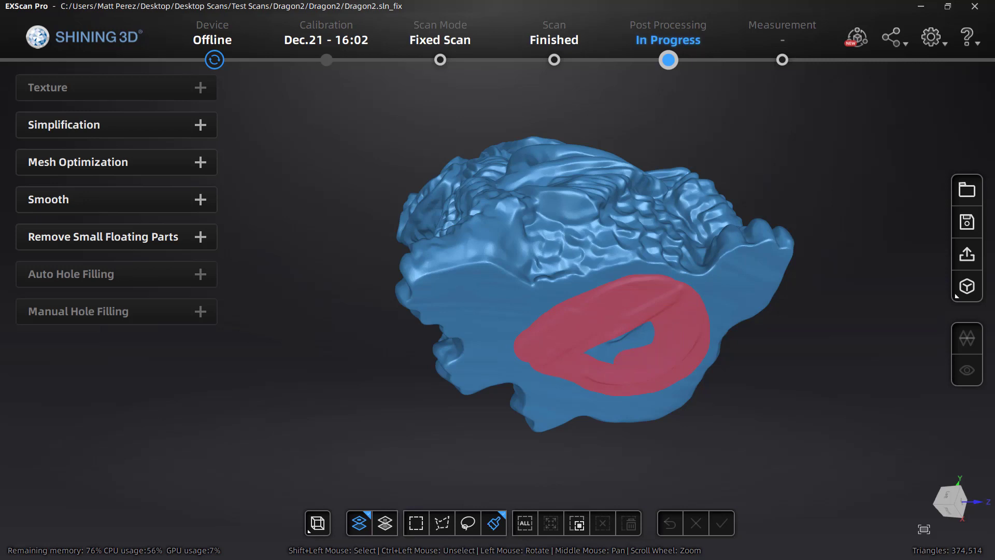
pyautogui.keyDown('shift'); pyautogui.moveTo(611, 341); pyautogui.dragTo(637, 329); pyautogui.keyUp('shift')
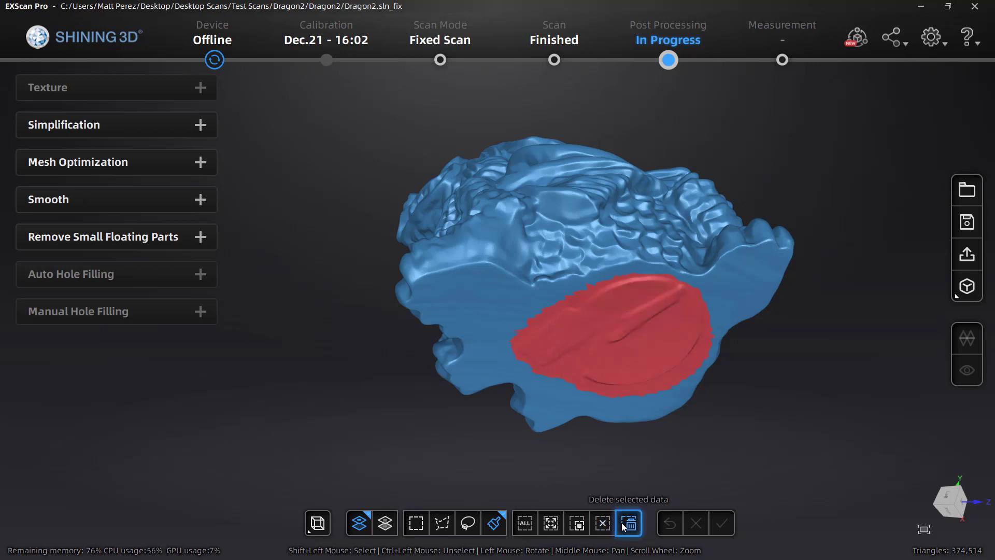
pyautogui.click(627, 524)
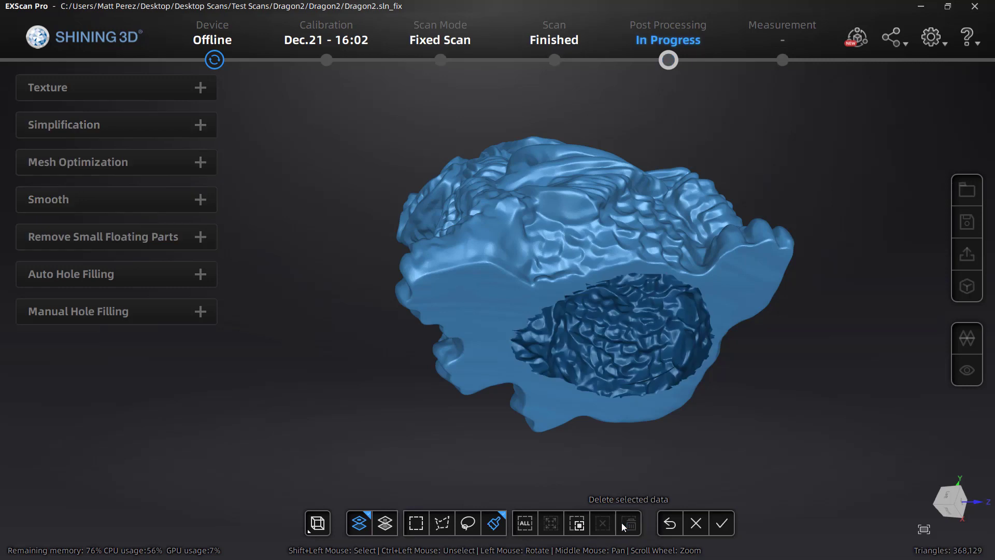
# Apply the underside deletion and fill the large oval hole using manual hole filling with the Flat type.
pyautogui.click(723, 524)
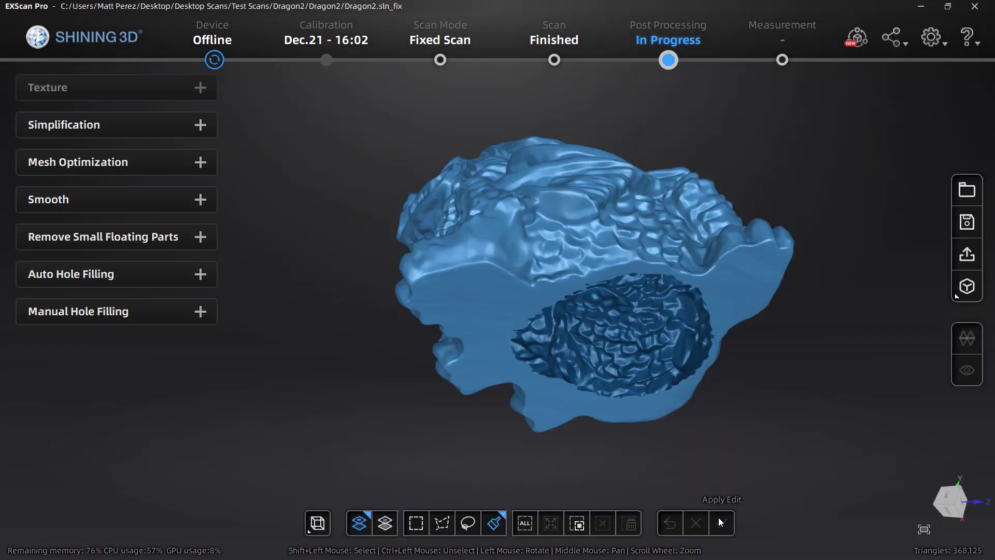
pyautogui.click(200, 311)
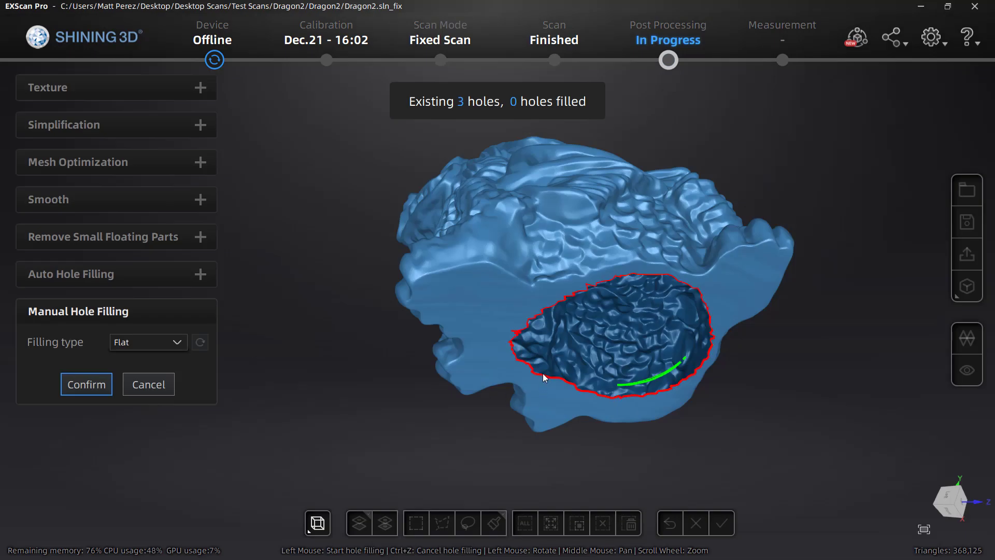
pyautogui.click(544, 377)
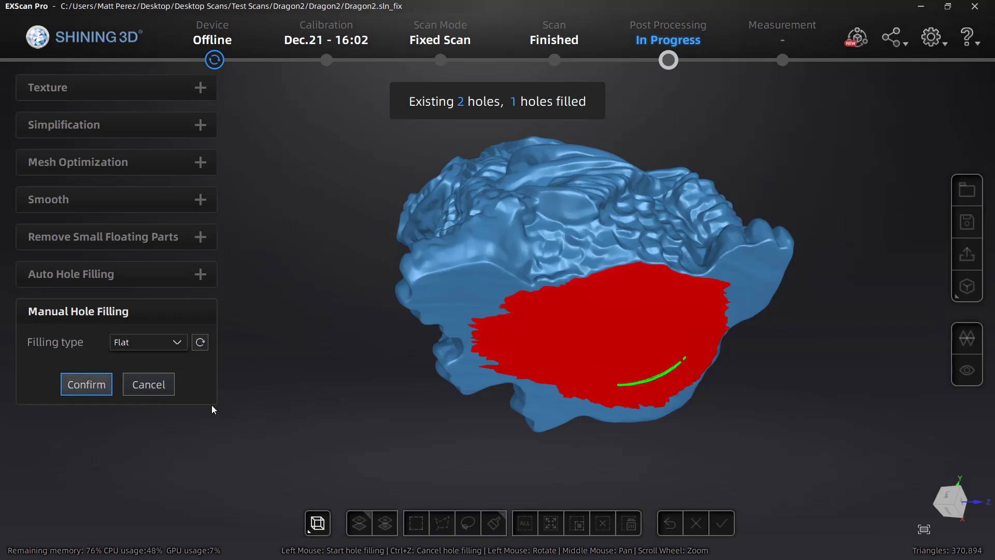
pyautogui.click(576, 415)
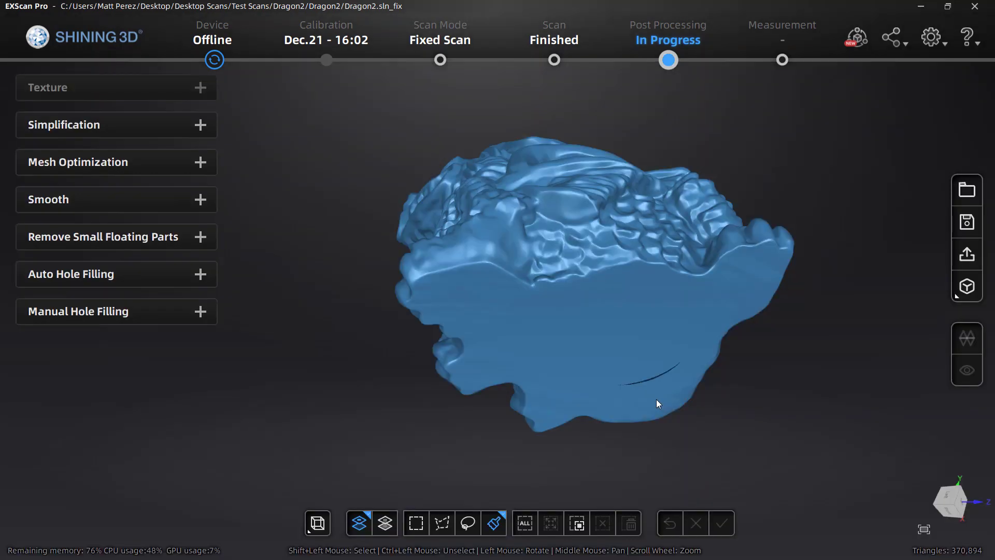
# Fill the thin curved slit on the dragon's underside using manual hole filling with the Flat type.
pyautogui.moveTo(656, 399); pyautogui.dragTo(688, 270)
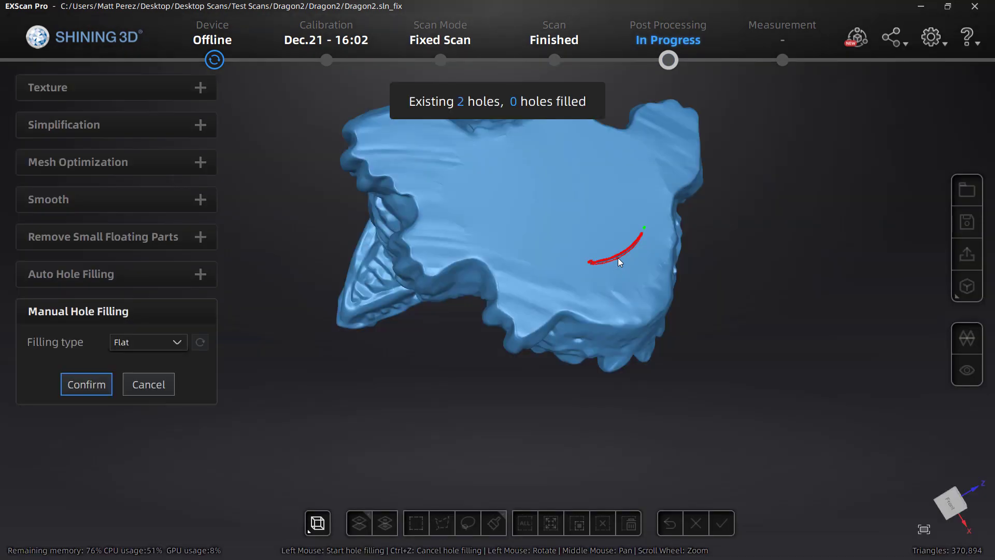
pyautogui.click(645, 226)
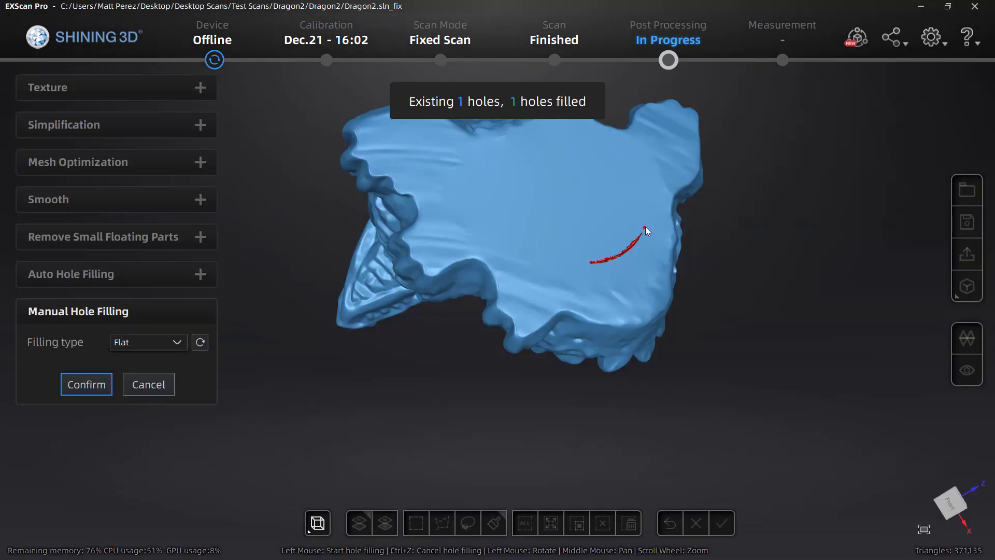
pyautogui.click(95, 385)
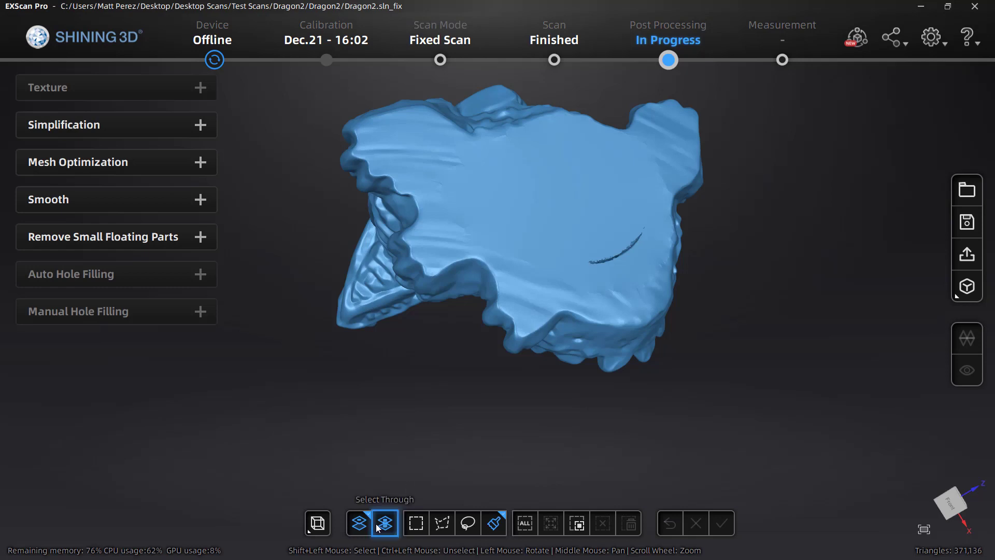
# Select the dragon's entire flat underside with a polygon selection that goes through the model, delete it and apply the edit.
pyautogui.moveTo(668, 355); pyautogui.dragTo(568, 417)
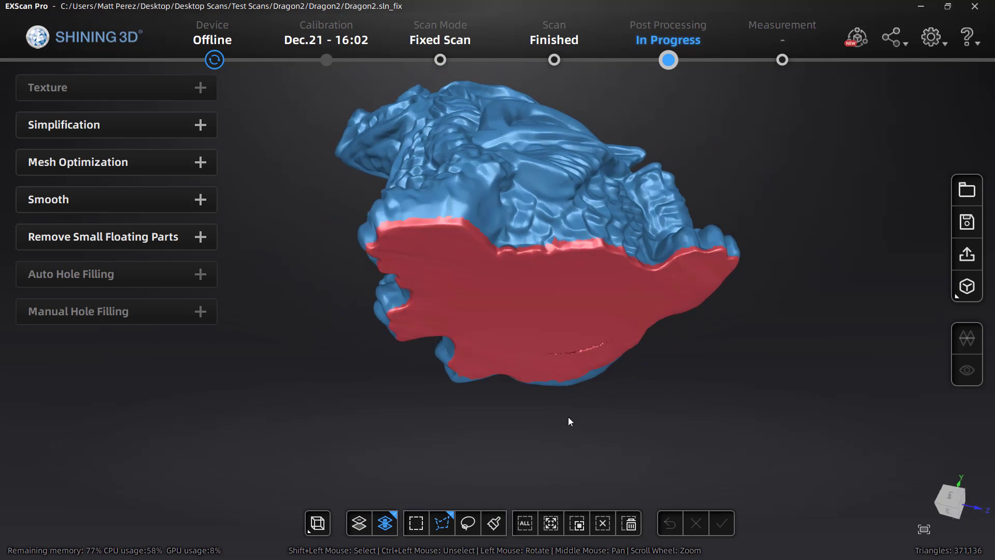
pyautogui.click(624, 525)
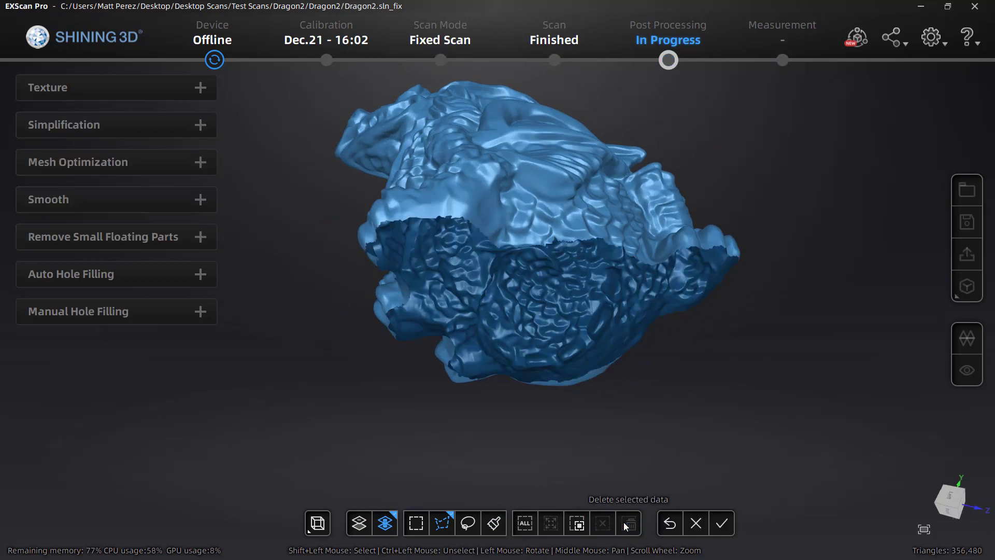
pyautogui.click(720, 525)
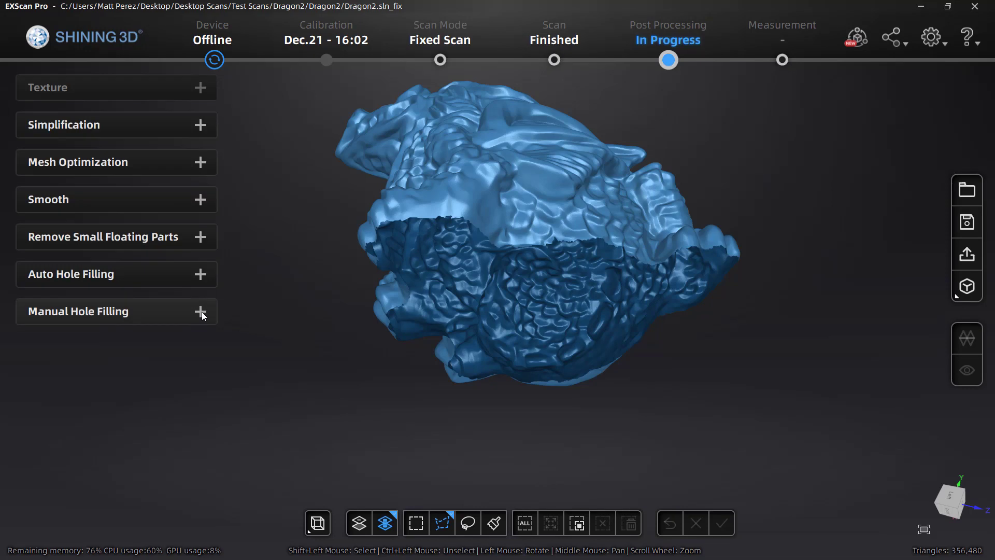
# Close the dragon's entire open underside using manual hole filling with the Flat type.
pyautogui.click(201, 274)
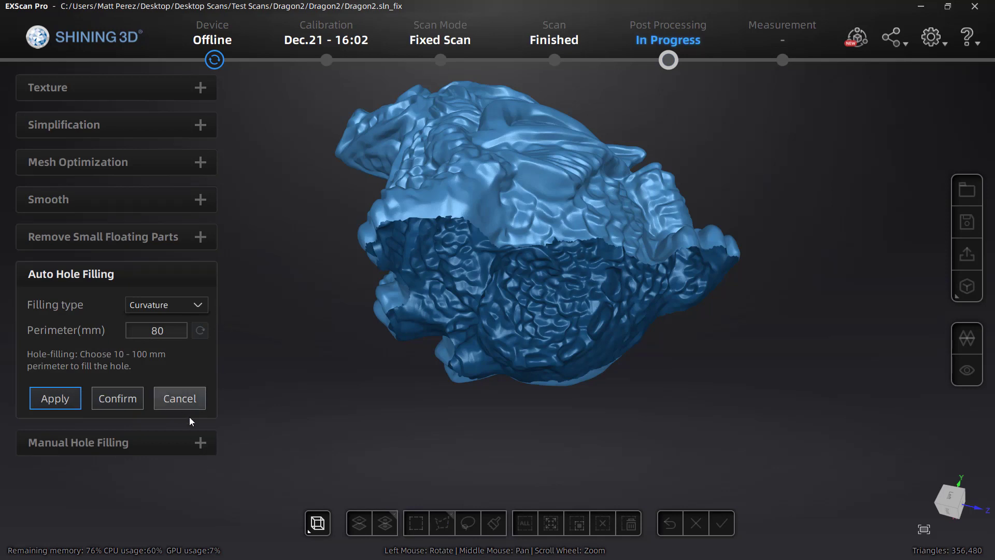
pyautogui.click(178, 401)
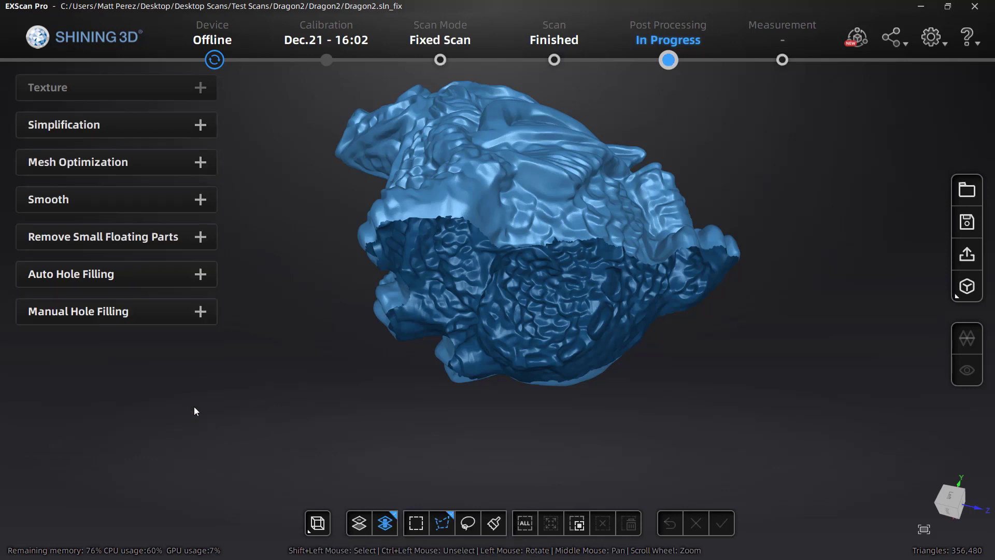
pyautogui.click(200, 311)
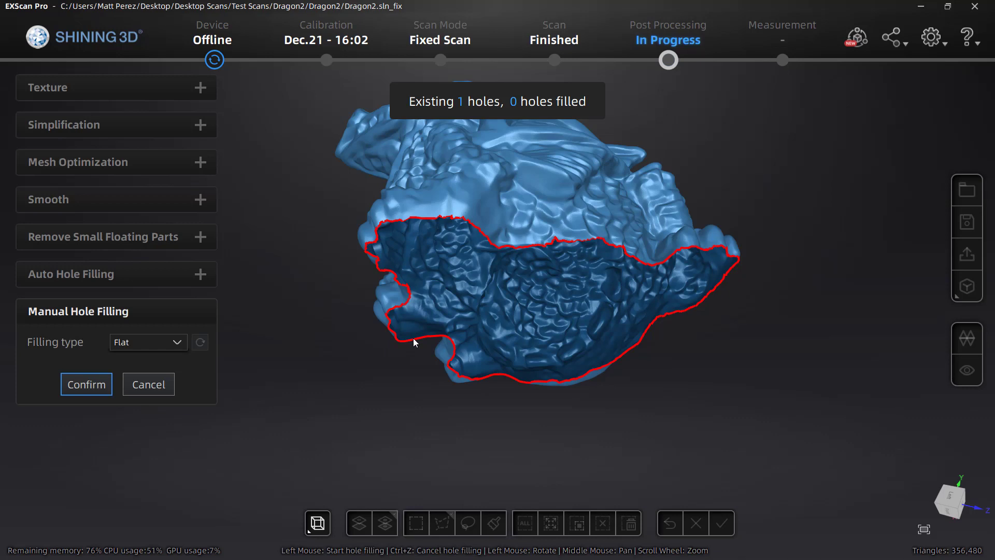
pyautogui.click(413, 342)
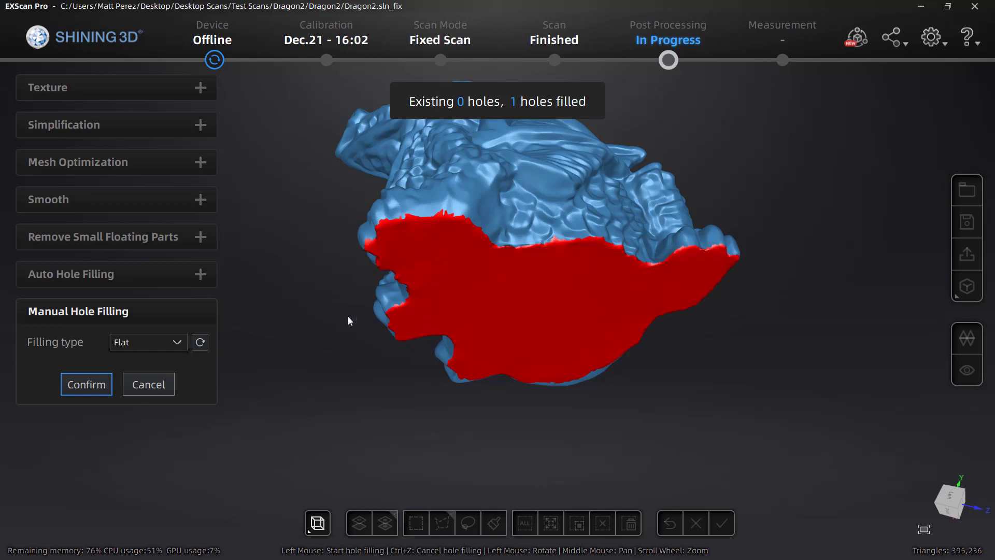
pyautogui.click(111, 382)
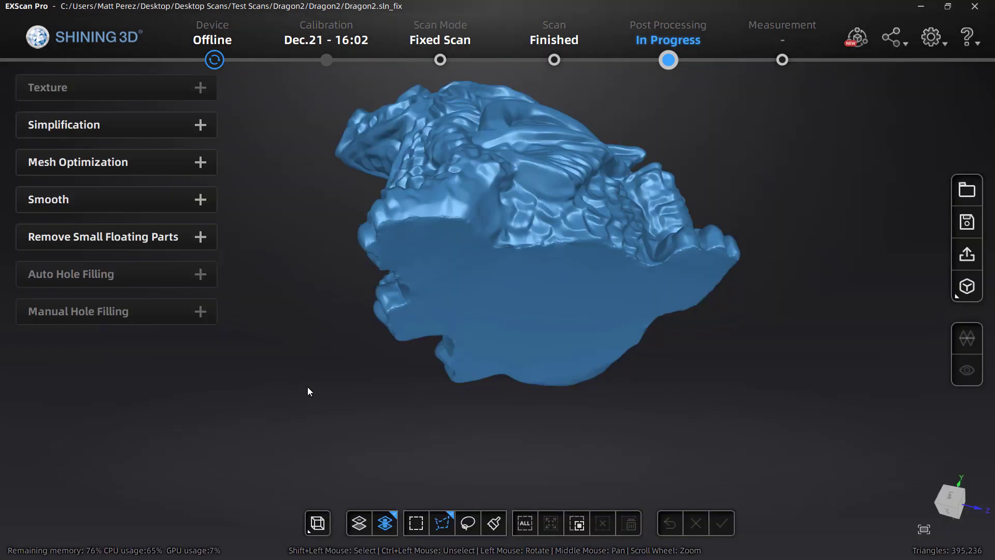
# Try simplifying the dragon mesh at 69, inspect the surface detail and cancel the simplification.
pyautogui.moveTo(384, 366); pyautogui.dragTo(487, 394)
pyautogui.click(202, 128)
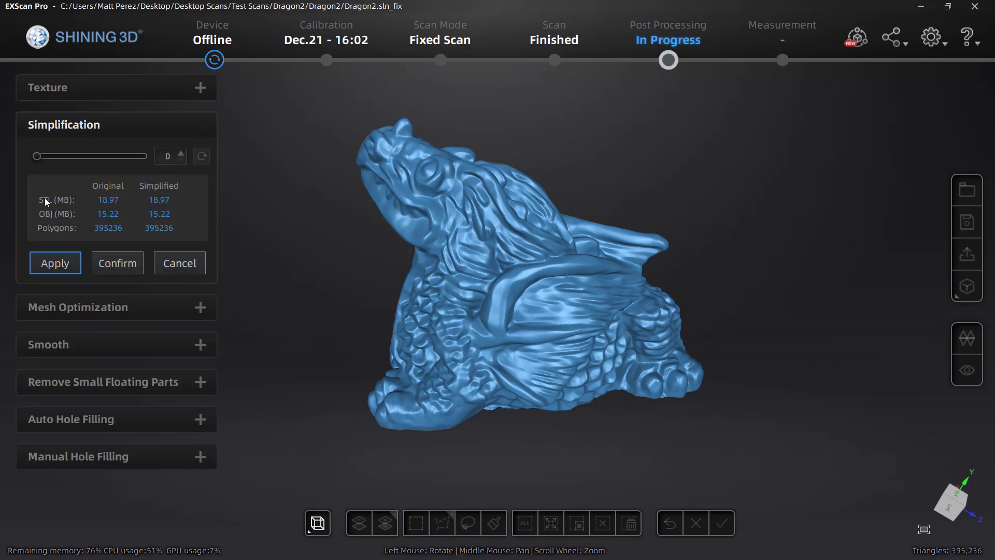
pyautogui.moveTo(42, 157); pyautogui.dragTo(117, 161)
pyautogui.click(78, 271)
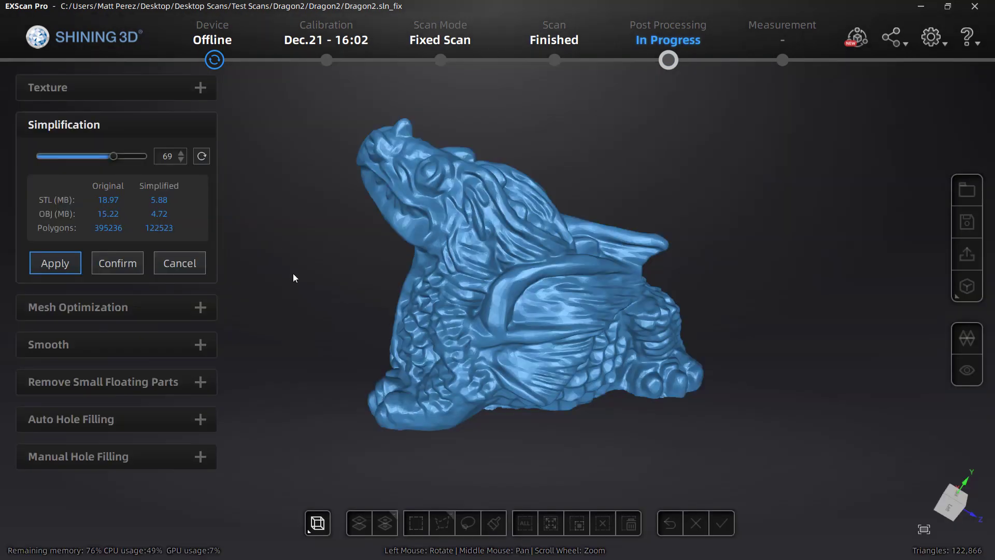
pyautogui.moveTo(293, 272); pyautogui.dragTo(538, 303)
pyautogui.scroll(5, 468, 260)
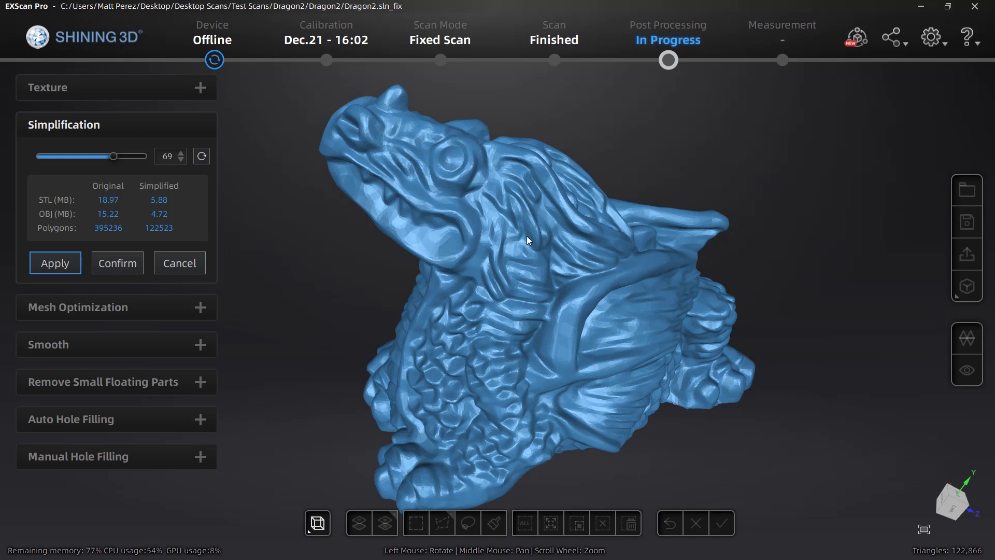
pyautogui.click(180, 263)
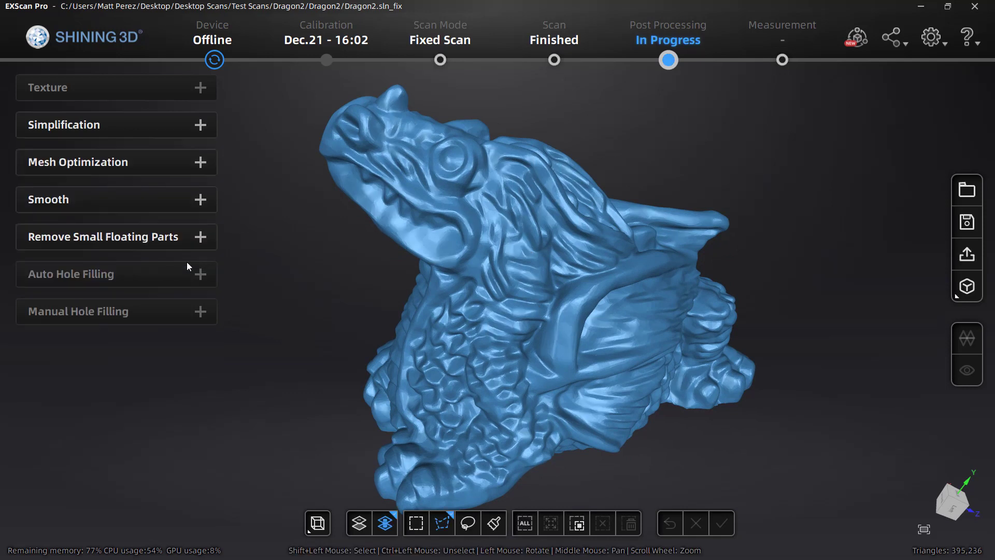
# Try simplifying the dragon mesh at 99, inspect the faceted surface from several sides and cancel the simplification.
pyautogui.moveTo(372, 416); pyautogui.dragTo(514, 380)
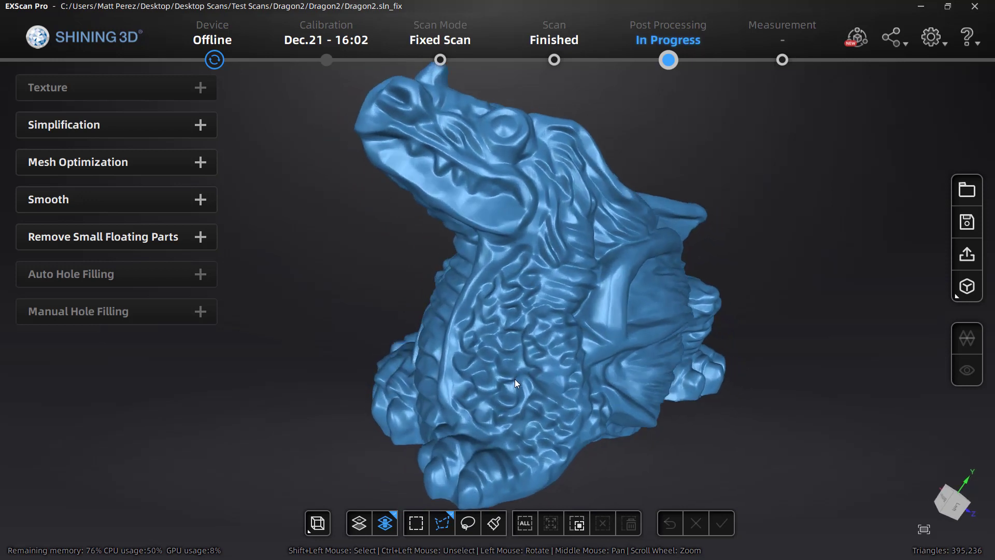
pyautogui.scroll(3, 515, 380)
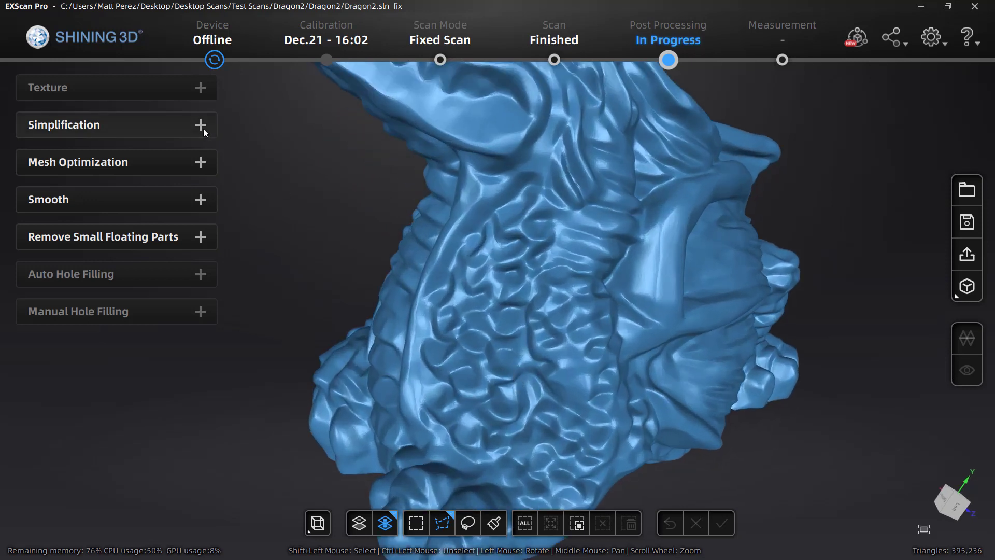
pyautogui.click(52, 136)
pyautogui.moveTo(40, 156); pyautogui.dragTo(145, 175)
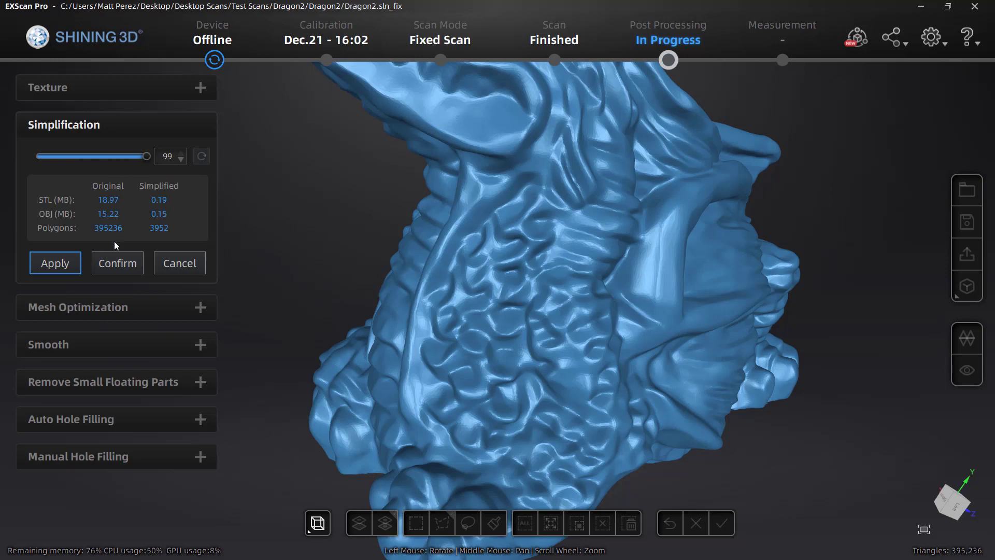
pyautogui.click(56, 264)
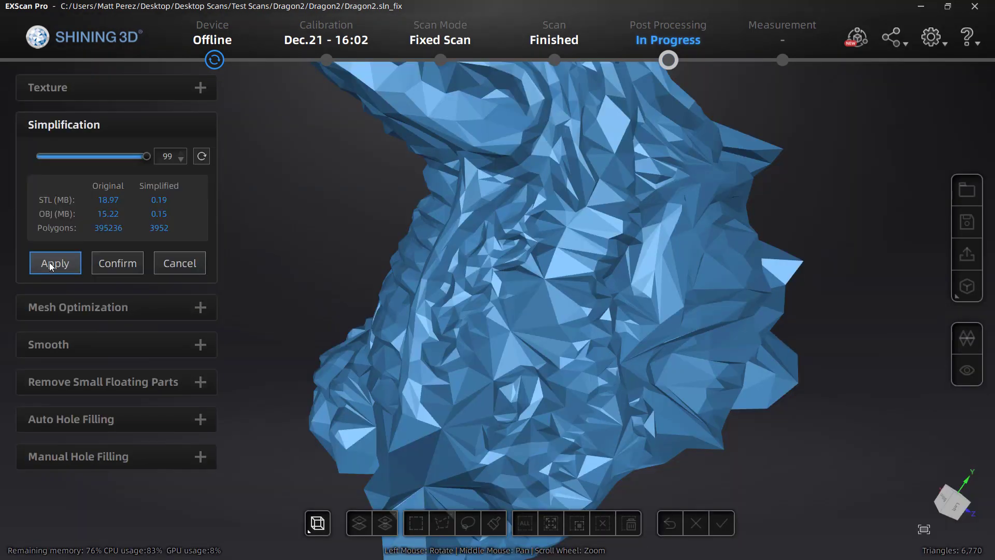
pyautogui.scroll(-5, 331, 300)
pyautogui.moveTo(418, 319); pyautogui.dragTo(505, 325)
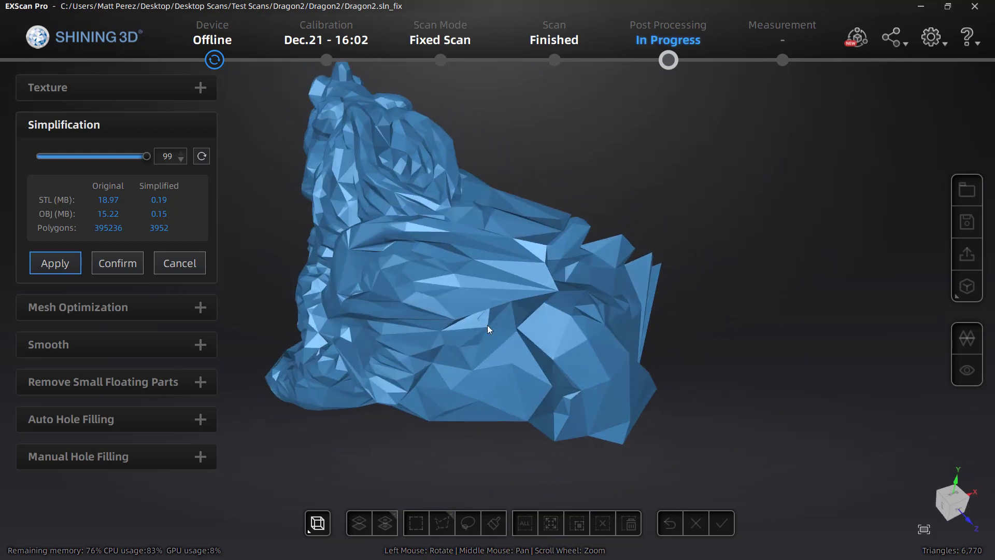
pyautogui.click(181, 264)
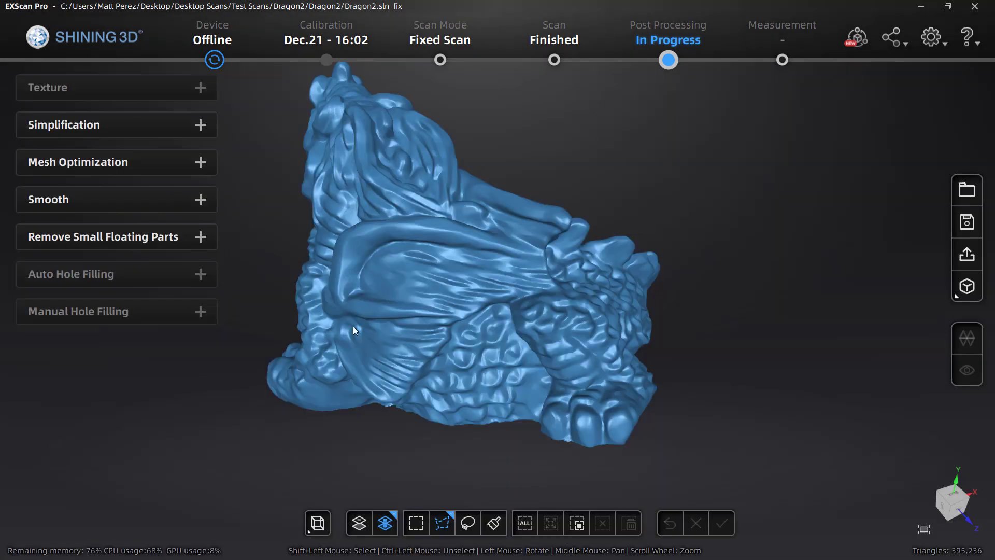
# Try Mesh Optimization at 100 on the dragon, inspect the chest detail up close and cancel the optimization.
pyautogui.moveTo(353, 326); pyautogui.dragTo(394, 305)
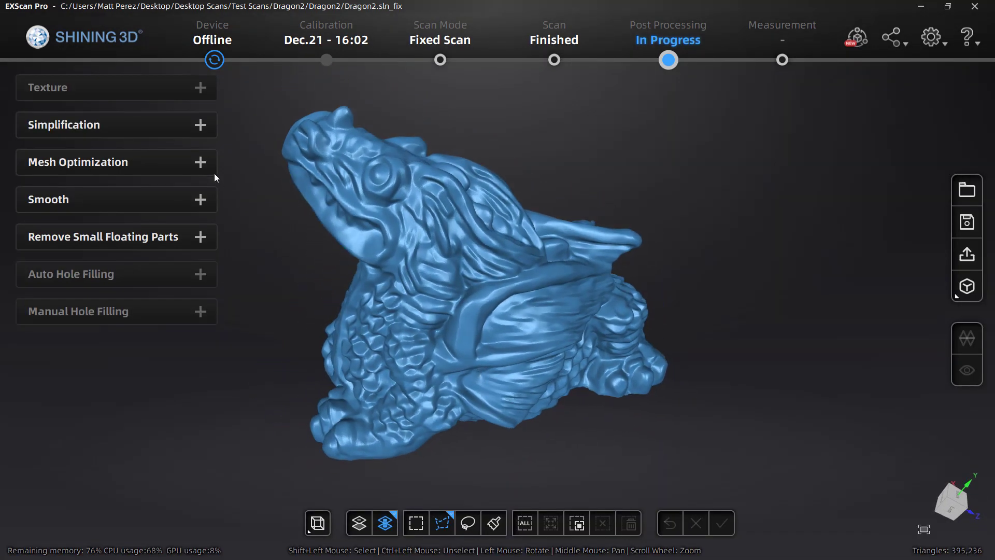
pyautogui.click(200, 163)
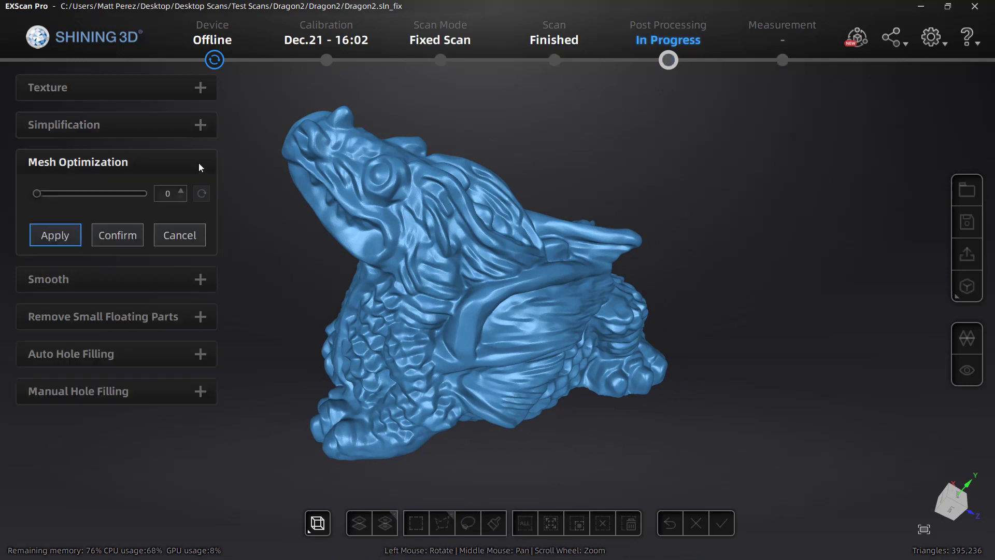
pyautogui.moveTo(36, 197); pyautogui.dragTo(162, 202)
pyautogui.click(60, 236)
pyautogui.moveTo(345, 319); pyautogui.dragTo(481, 330)
pyautogui.scroll(6, 466, 324)
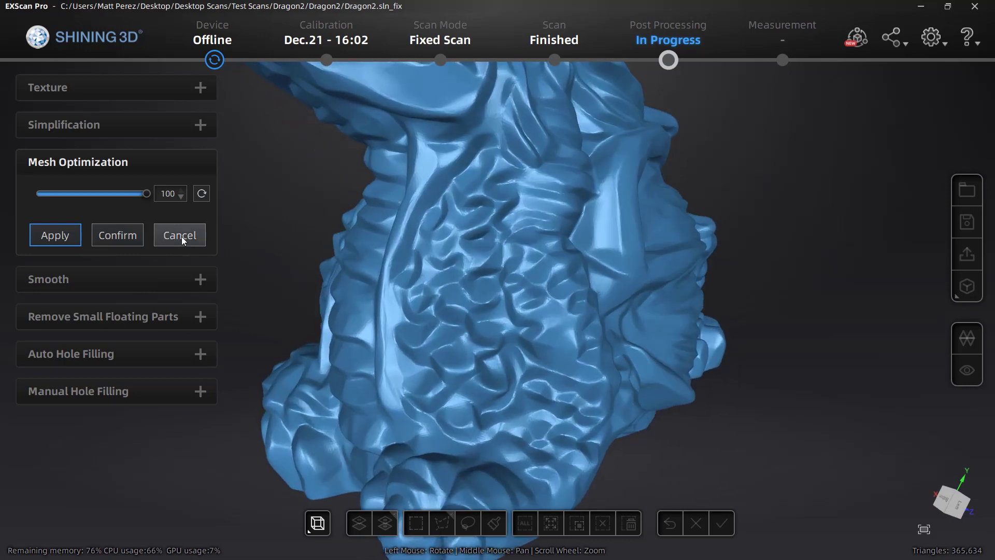
pyautogui.click(182, 236)
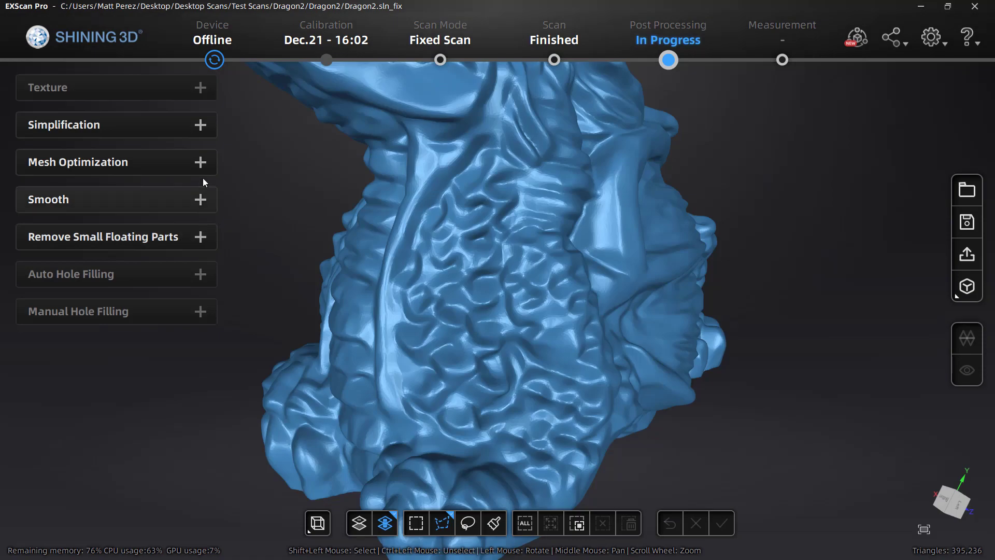
# Apply Mesh Optimization at 100 to the dragon mesh.
pyautogui.click(200, 163)
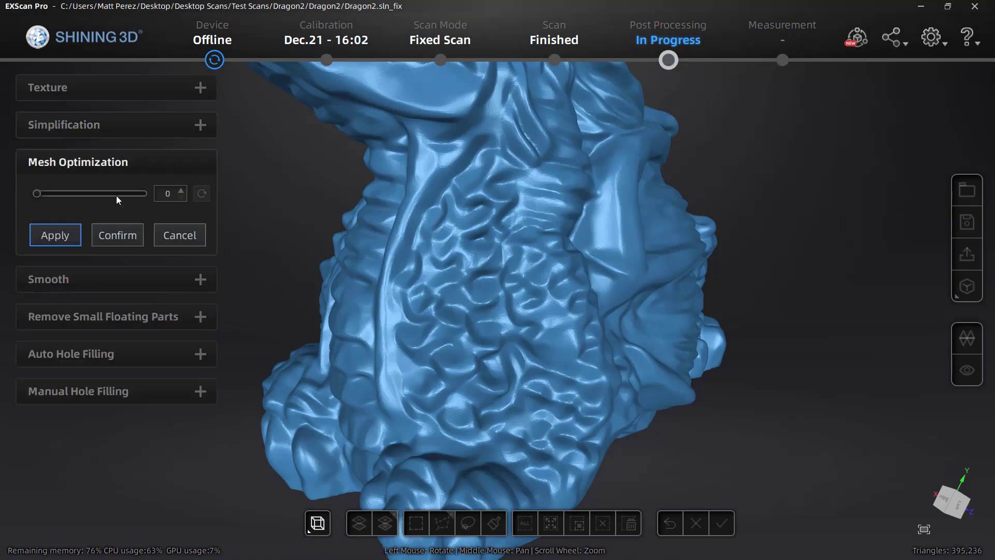
pyautogui.moveTo(39, 193); pyautogui.dragTo(147, 204)
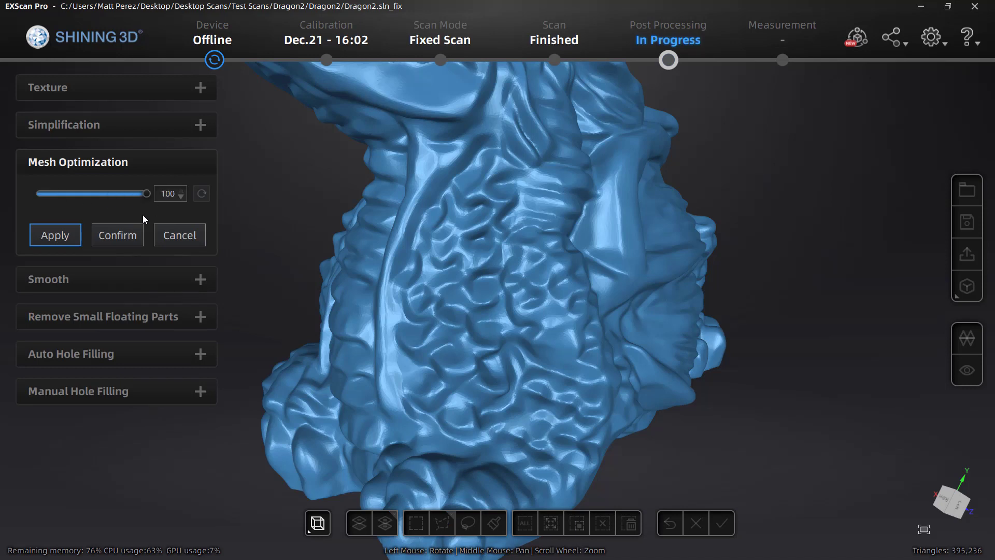
pyautogui.click(69, 236)
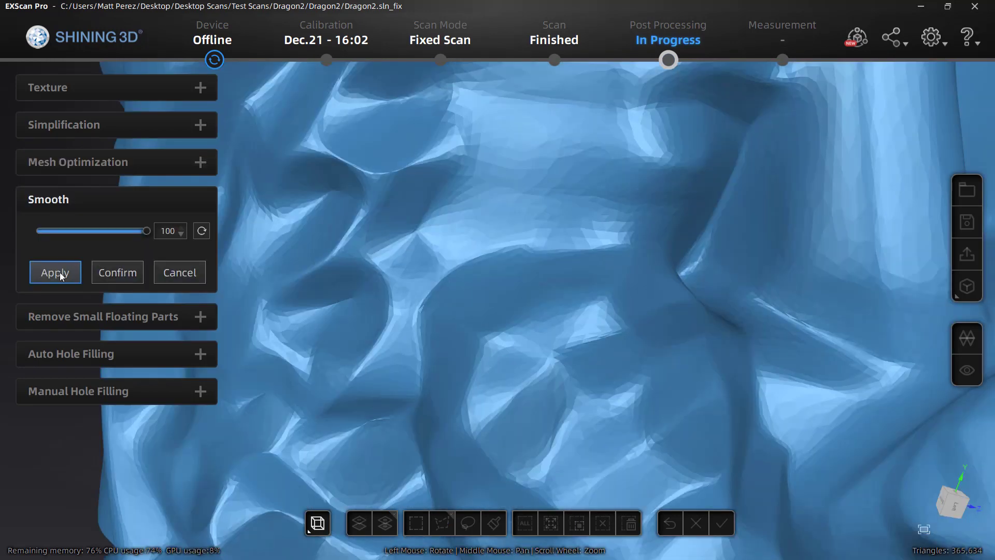
# Try smoothing the dragon mesh at 100, inspect the scales and head up close and cancel the smoothing.
pyautogui.click(57, 273)
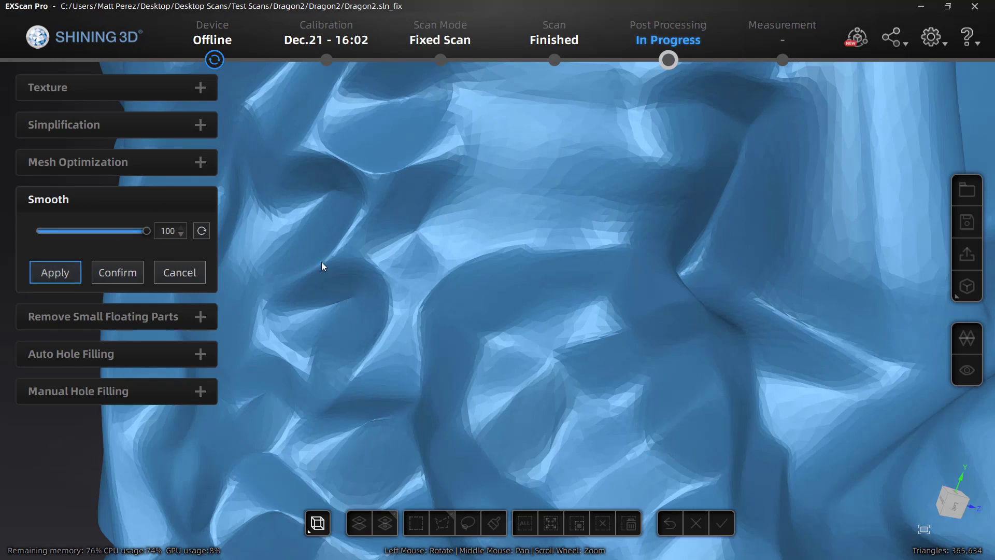
pyautogui.scroll(-5, 471, 292)
pyautogui.scroll(-5, 478, 294)
pyautogui.moveTo(440, 309); pyautogui.dragTo(511, 291)
pyautogui.moveTo(749, 367); pyautogui.dragTo(499, 231)
pyautogui.scroll(6, 486, 244)
pyautogui.scroll(-3, 480, 228)
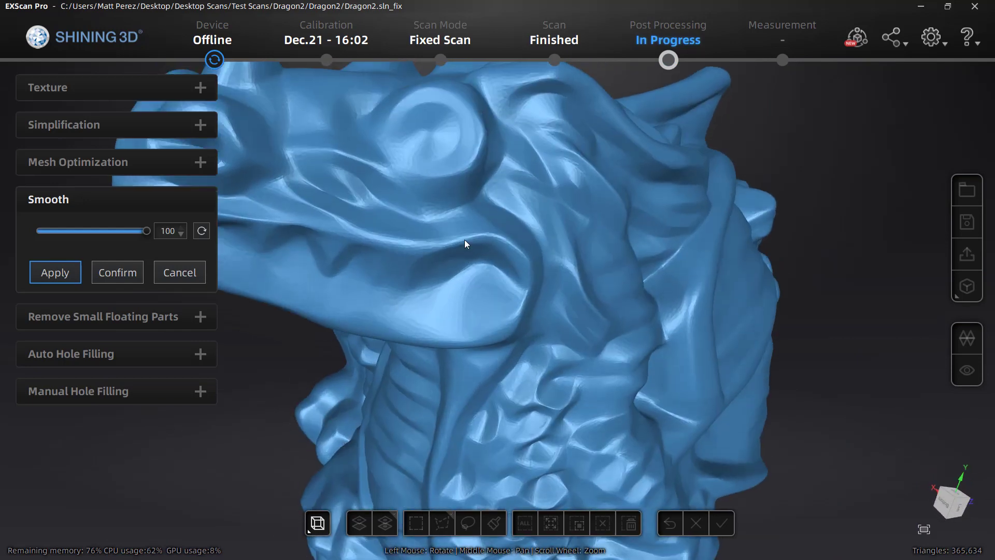
pyautogui.click(183, 272)
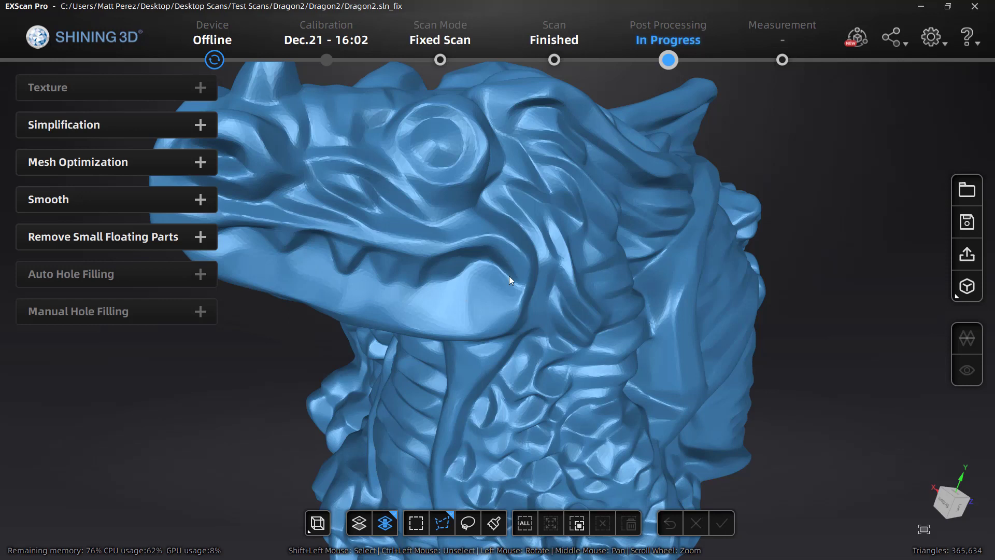
# Apply Remove Small Floating Parts at 100 to the dragon mesh and confirm the result.
pyautogui.click(201, 237)
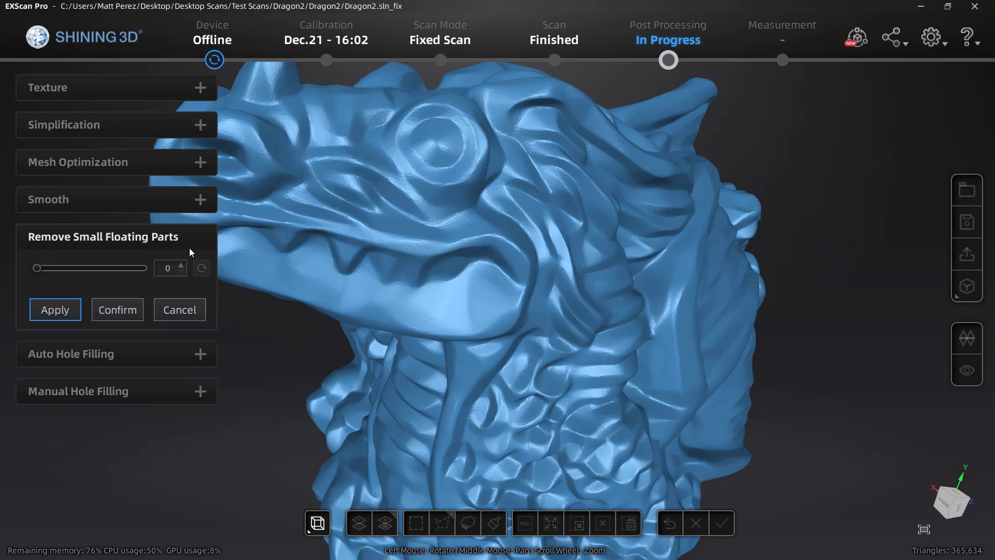
pyautogui.moveTo(36, 268); pyautogui.dragTo(144, 267)
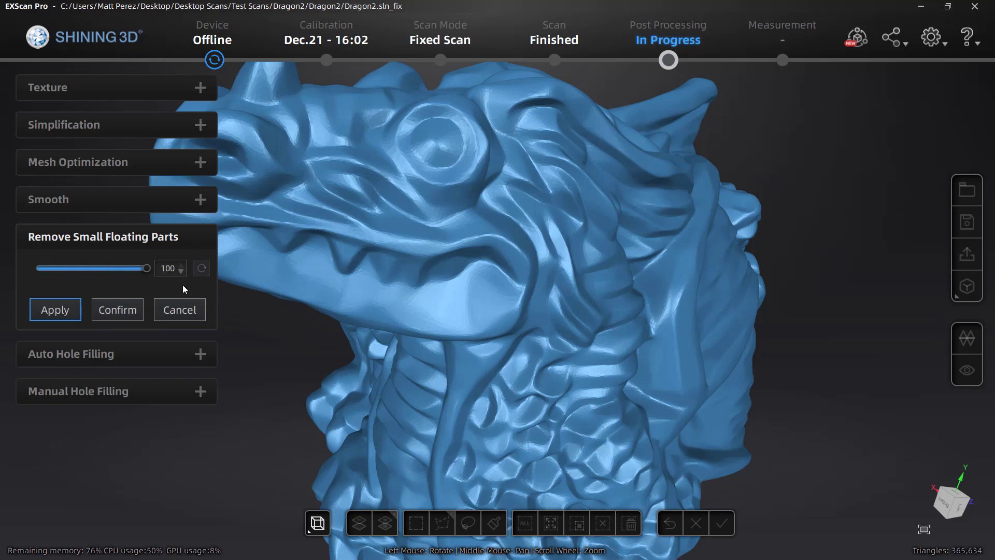
pyautogui.click(61, 311)
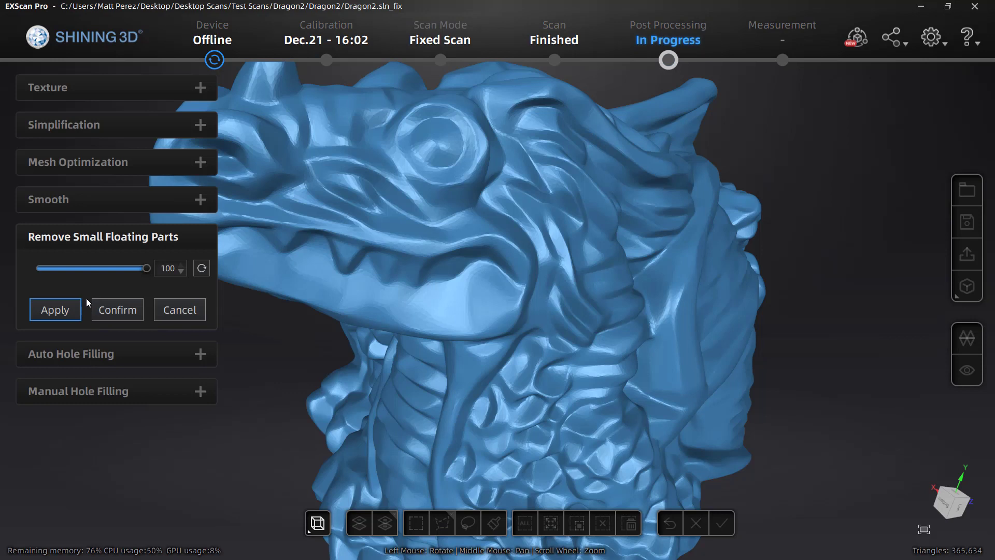
pyautogui.scroll(-4, 570, 297)
pyautogui.moveTo(342, 309); pyautogui.dragTo(544, 313)
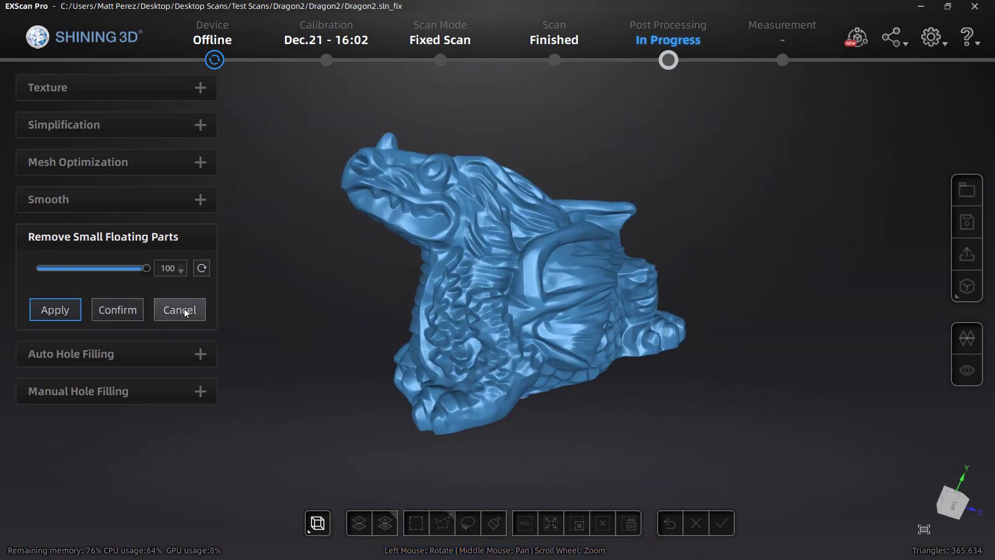
pyautogui.click(131, 311)
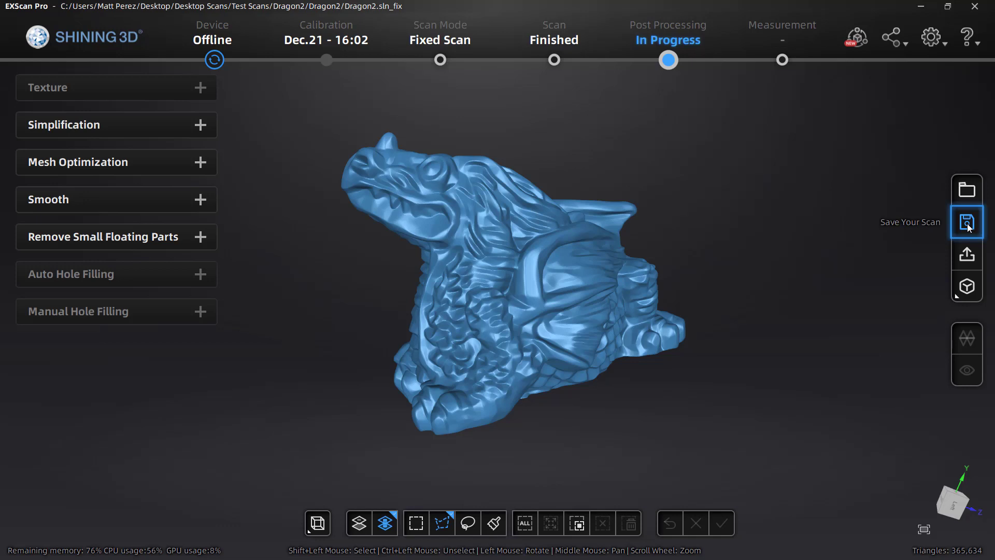
# Enter the Measurement stage for the transmission scan and create a 3 Points Fit plane from three points on the bell housing's front flange.
pyautogui.moveTo(769, 367); pyautogui.dragTo(648, 328)
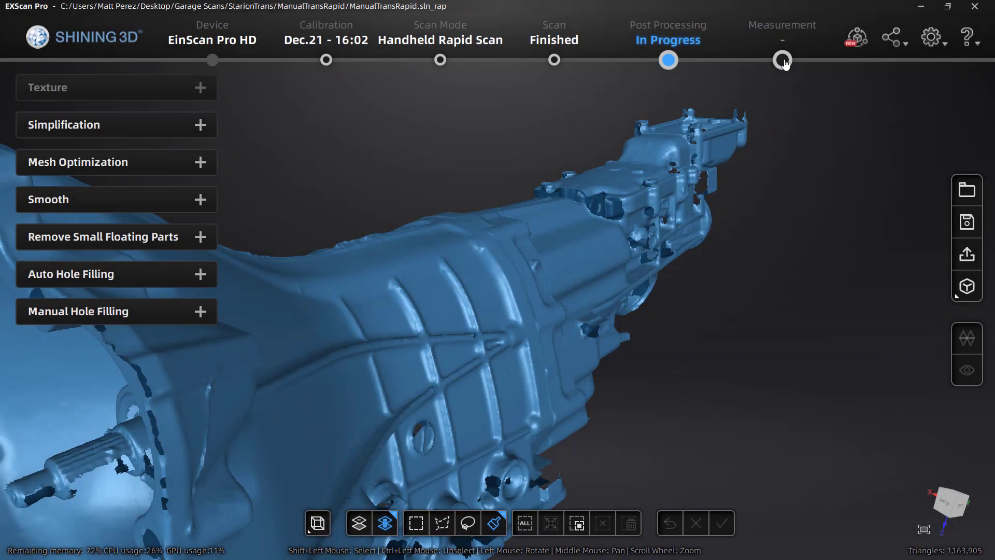
pyautogui.click(782, 61)
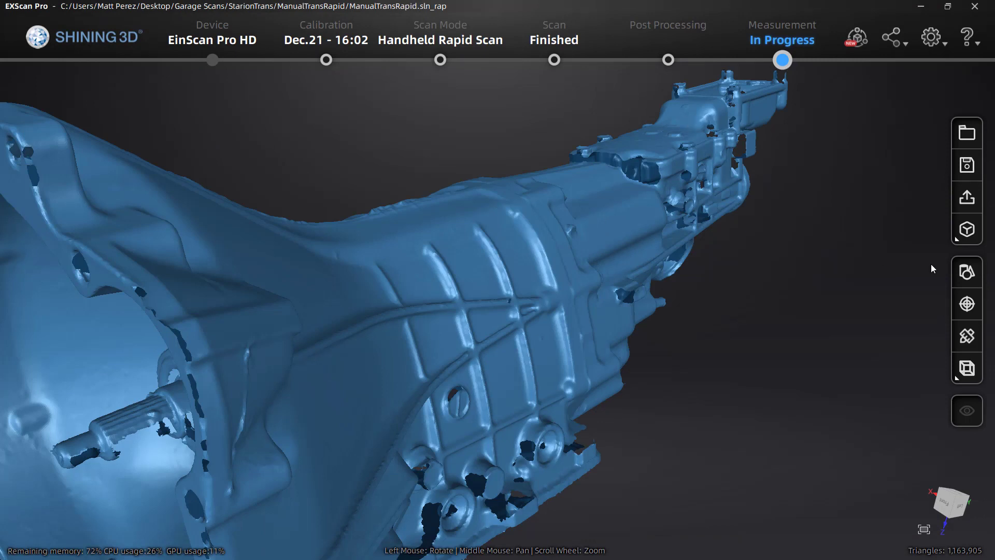
pyautogui.click(966, 273)
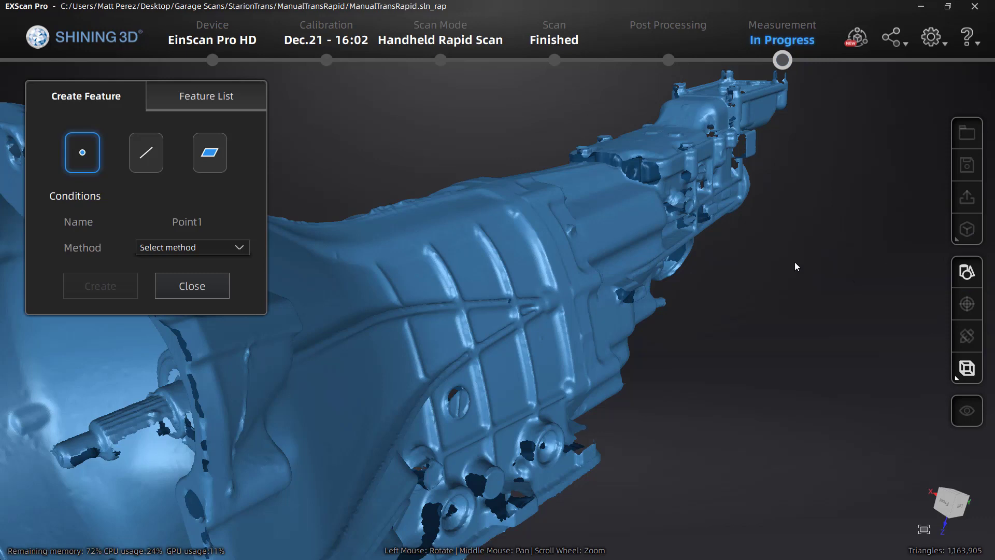
pyautogui.click(218, 169)
pyautogui.click(182, 246)
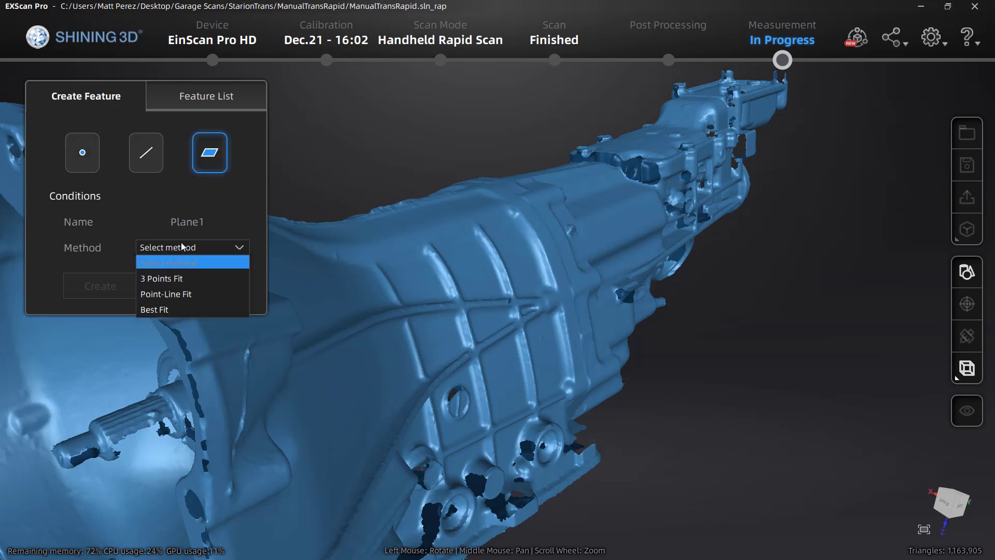
pyautogui.click(166, 274)
pyautogui.moveTo(350, 185); pyautogui.dragTo(632, 141)
pyautogui.scroll(-5, 632, 141)
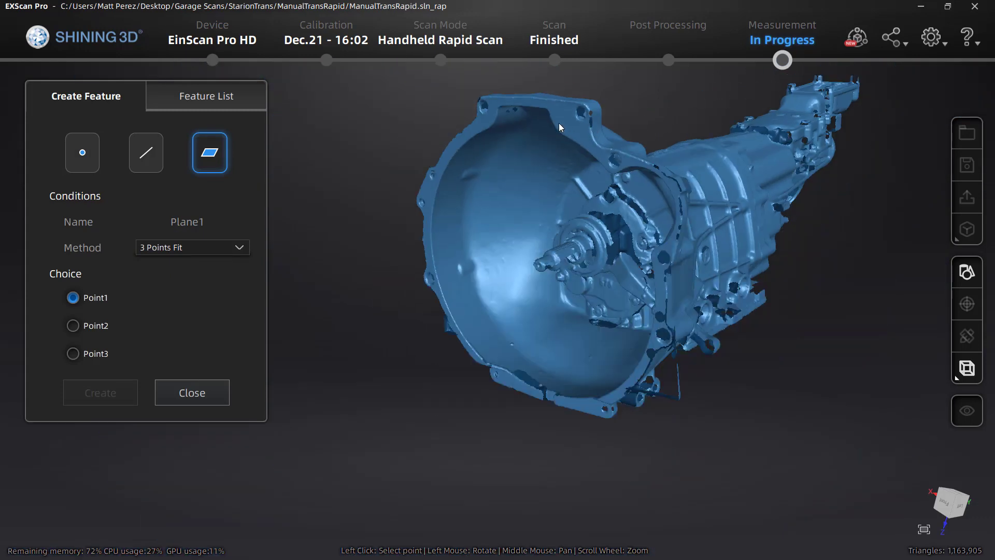
pyautogui.click(558, 123)
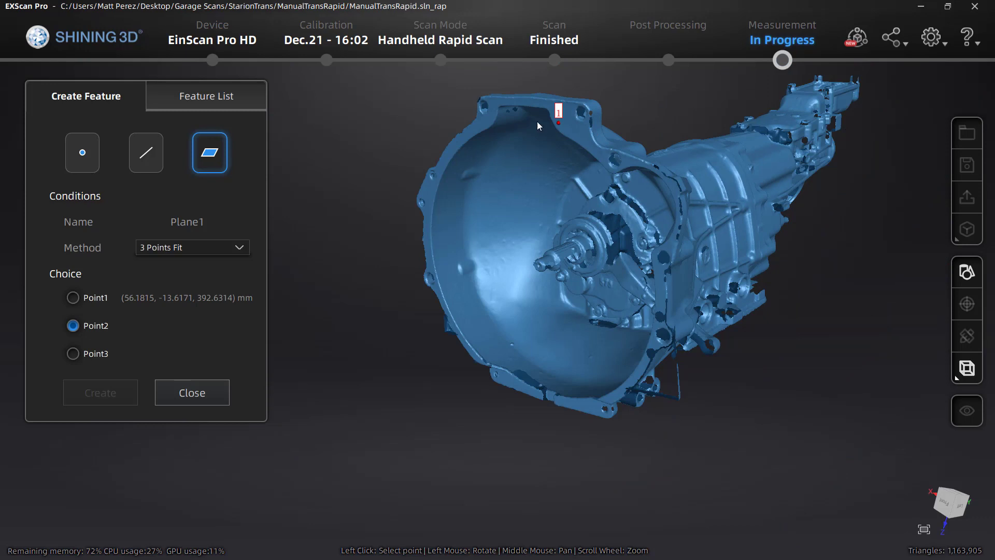
pyautogui.click(446, 157)
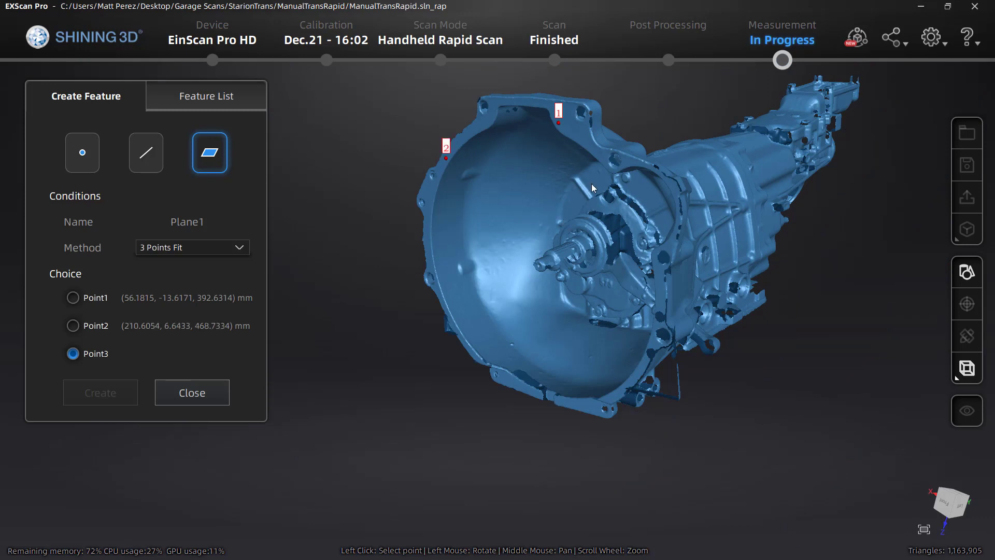
pyautogui.click(661, 281)
pyautogui.click(114, 393)
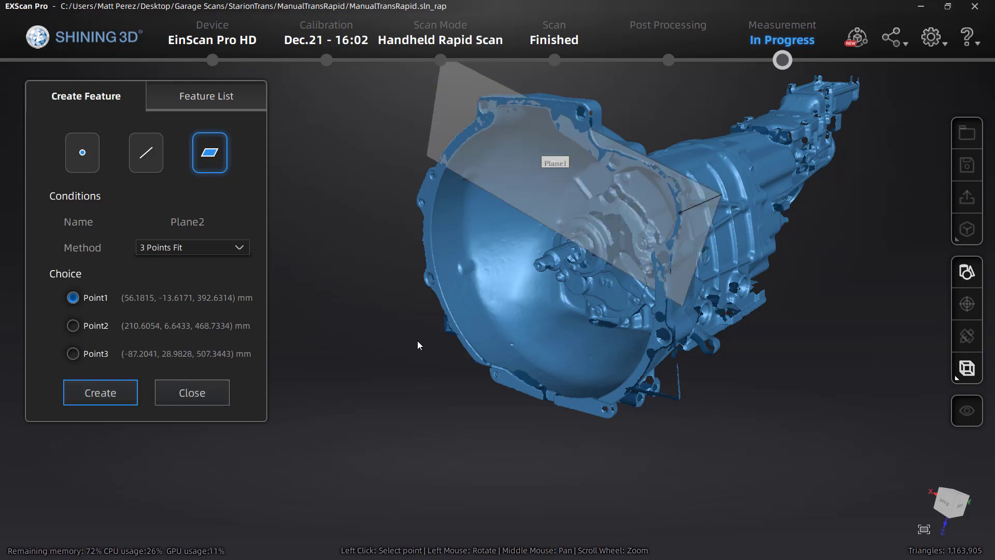
# Create a second 3 Points Fit plane from three points on the rim of the opening at the transmission's tail end.
pyautogui.moveTo(554, 204); pyautogui.dragTo(713, 166)
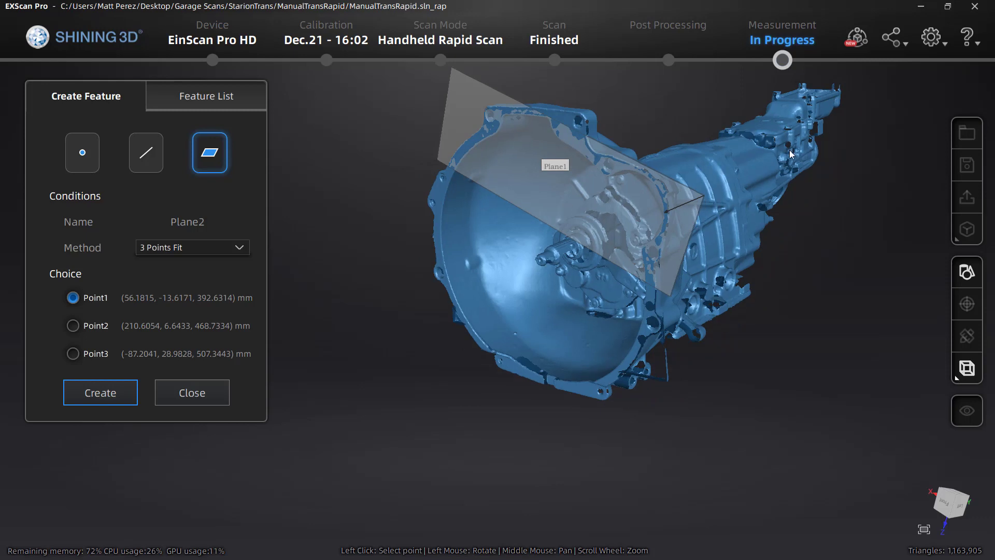
pyautogui.moveTo(787, 150); pyautogui.dragTo(686, 269, button='middle')
pyautogui.moveTo(730, 230); pyautogui.dragTo(628, 372)
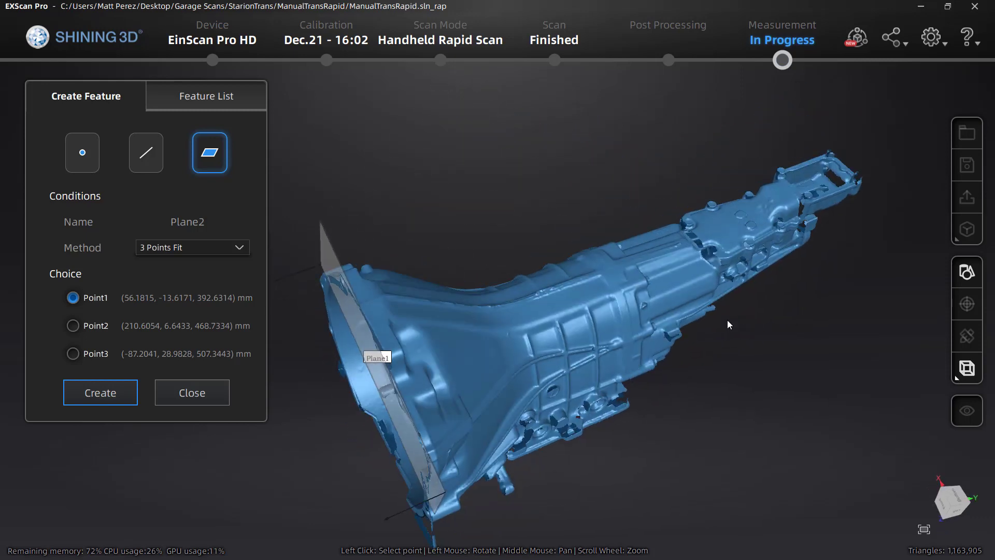
pyautogui.moveTo(881, 238); pyautogui.dragTo(696, 272, button='middle')
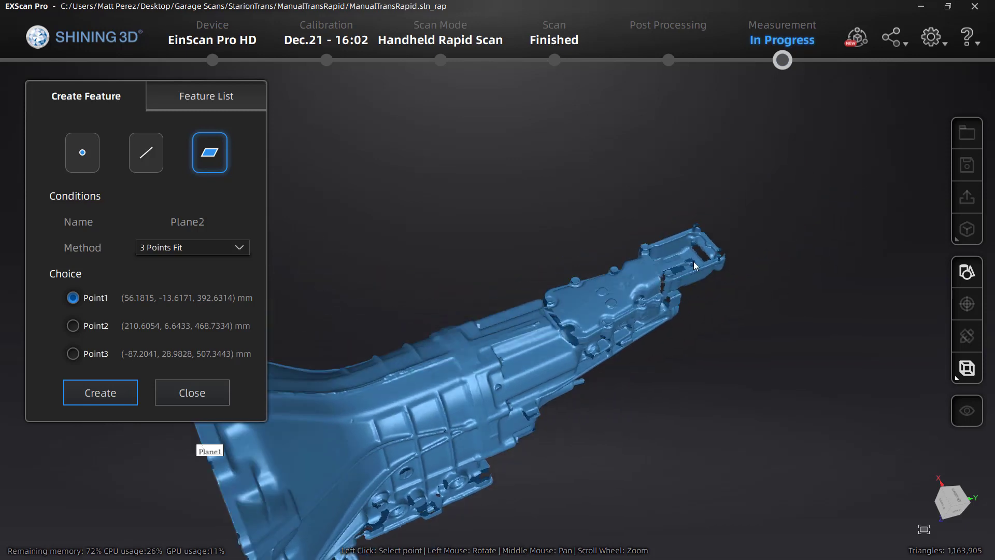
pyautogui.scroll(-5, 693, 261)
pyautogui.scroll(10, 693, 261)
pyautogui.scroll(2, 695, 266)
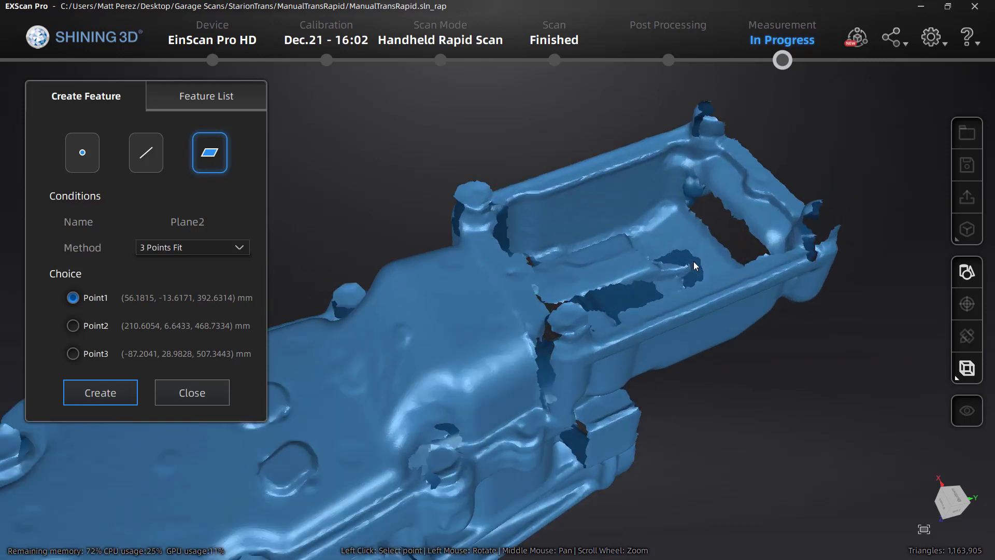
pyautogui.click(551, 179)
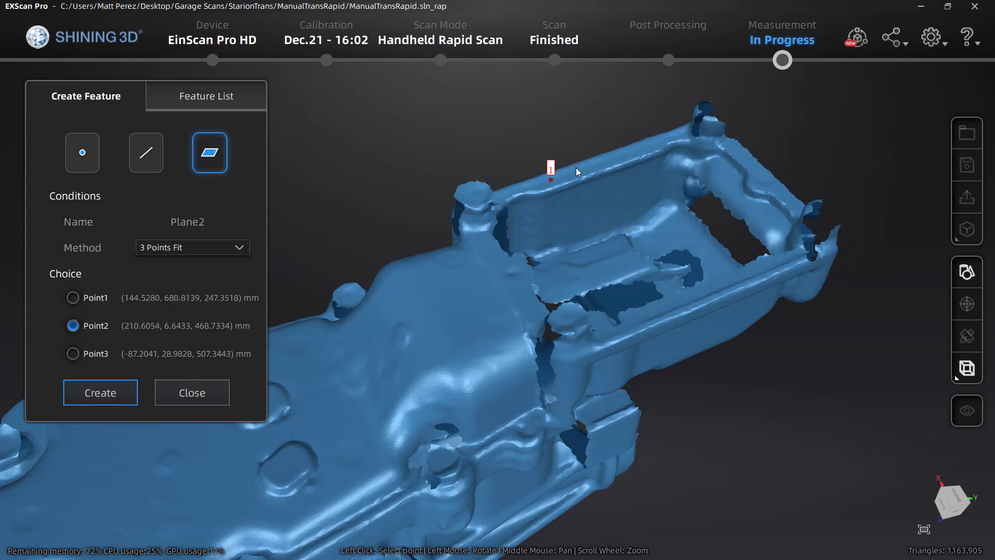
pyautogui.click(654, 145)
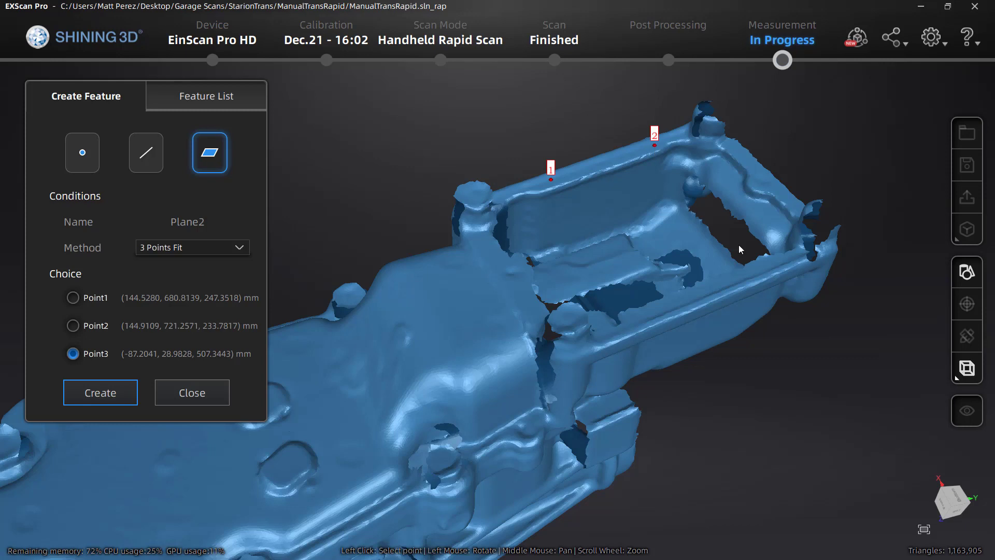
pyautogui.click(760, 269)
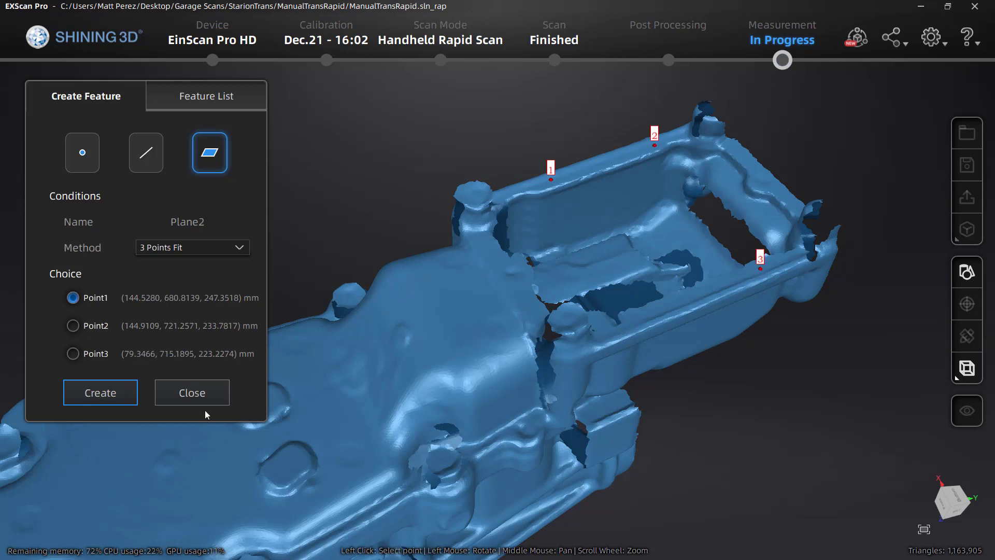
pyautogui.click(98, 396)
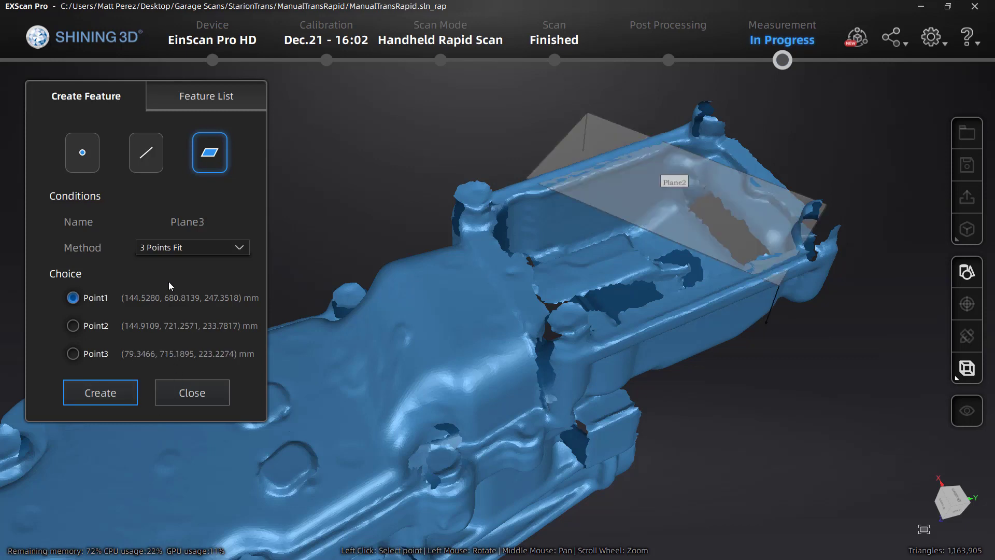
# Create a line feature with the Plane-Plane Intersection method, using Plane2 and Plane1.
pyautogui.click(152, 157)
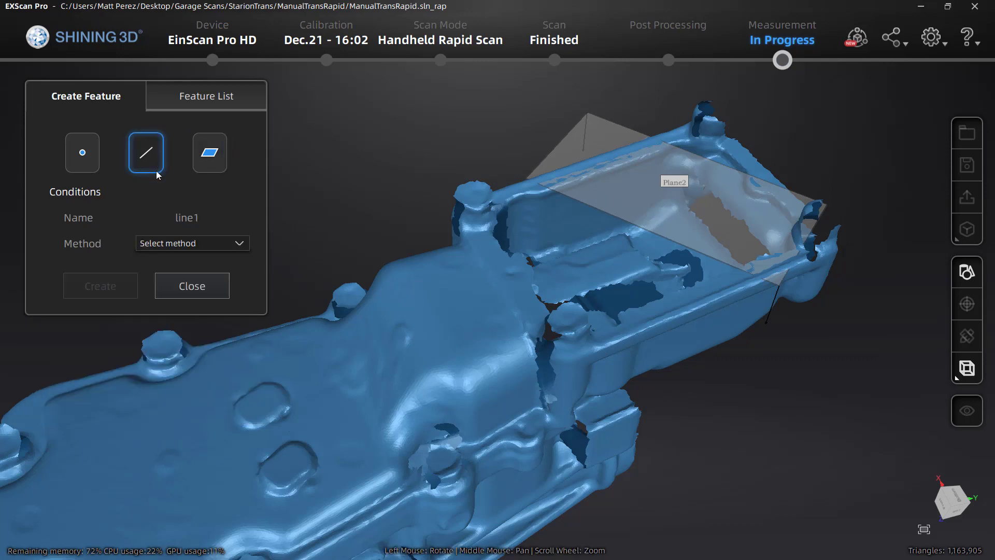
pyautogui.click(200, 243)
pyautogui.click(192, 290)
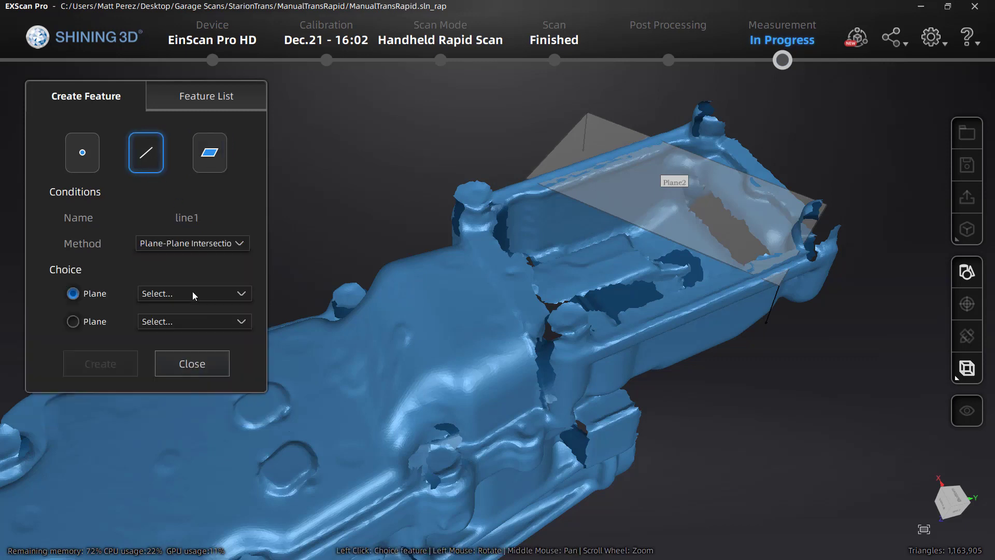
pyautogui.click(183, 292)
pyautogui.click(179, 332)
pyautogui.click(183, 321)
pyautogui.click(177, 384)
pyautogui.click(114, 365)
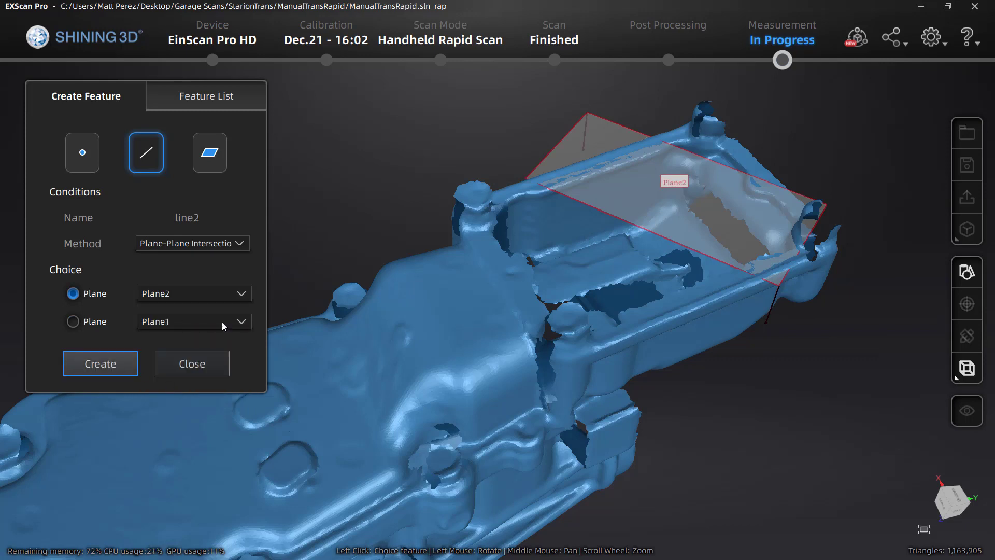
# Examine where the intersection line and both planes lie relative to the whole transmission.
pyautogui.scroll(3, 412, 283)
pyautogui.scroll(-8, 412, 282)
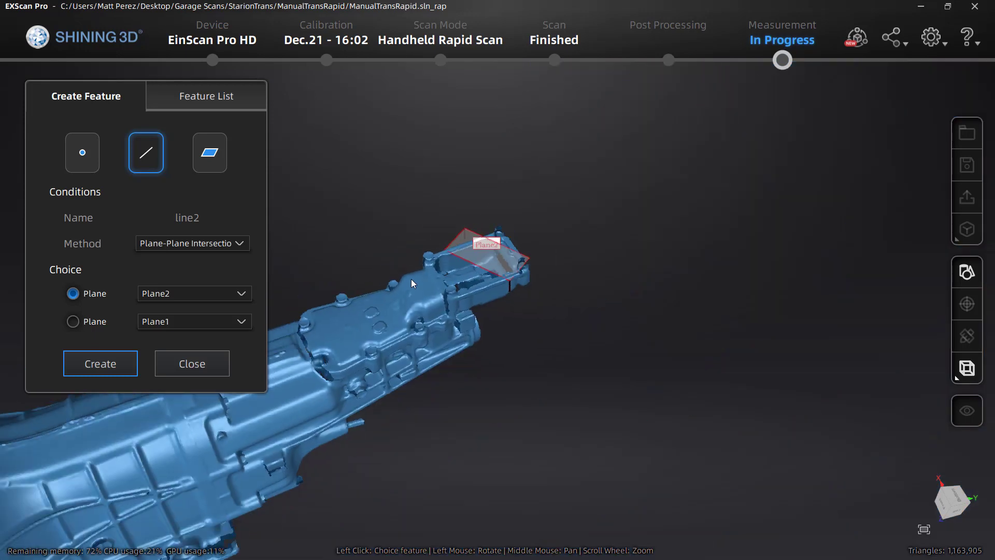
pyautogui.scroll(-4, 412, 282)
pyautogui.moveTo(406, 278); pyautogui.dragTo(614, 231, button='middle')
pyautogui.moveTo(645, 218); pyautogui.dragTo(756, 129)
pyautogui.moveTo(510, 302); pyautogui.dragTo(503, 306)
pyautogui.scroll(-3, 502, 306)
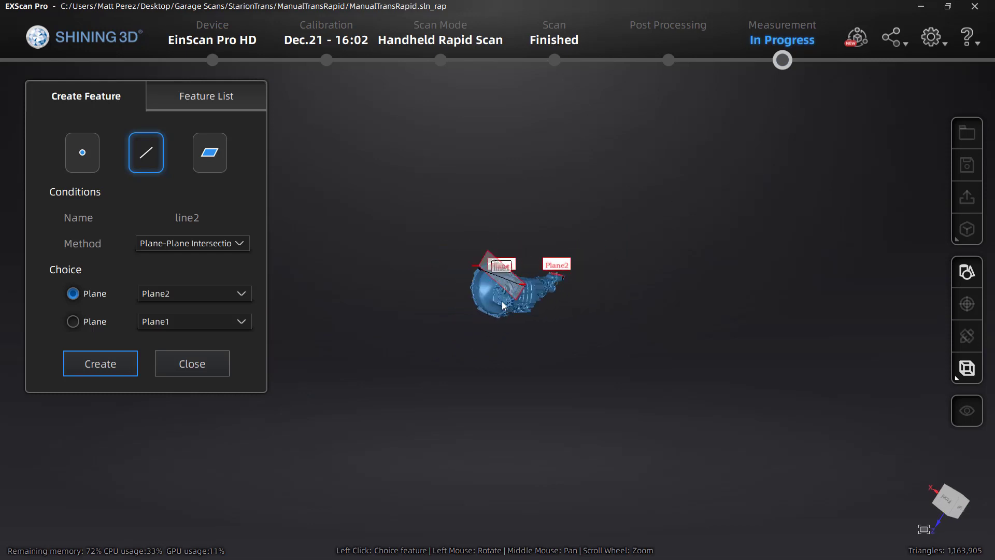
pyautogui.scroll(6, 503, 306)
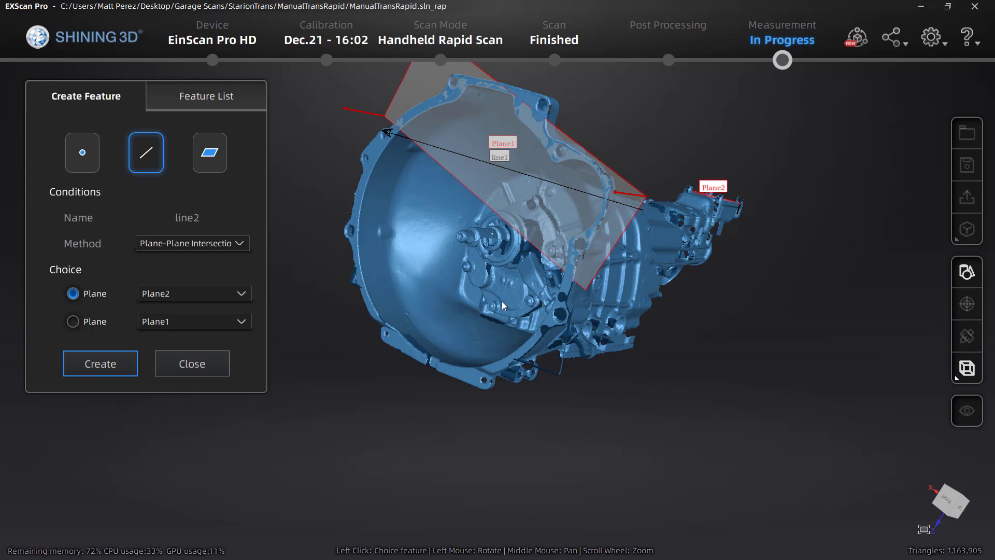
# Create a point feature with the Selected points method on the end of the input shaft and close feature creation.
pyautogui.scroll(5, 446, 266)
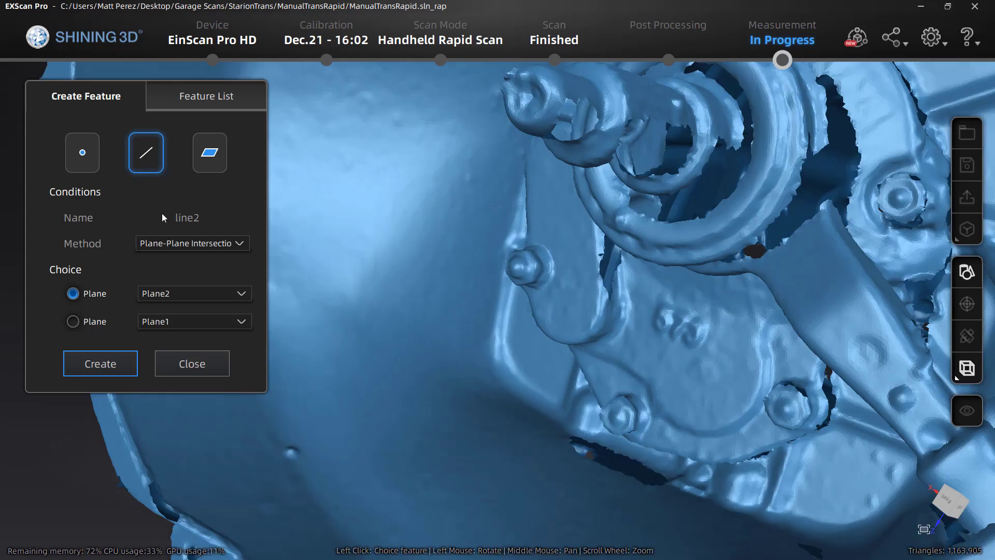
pyautogui.click(81, 157)
pyautogui.click(181, 247)
pyautogui.click(180, 279)
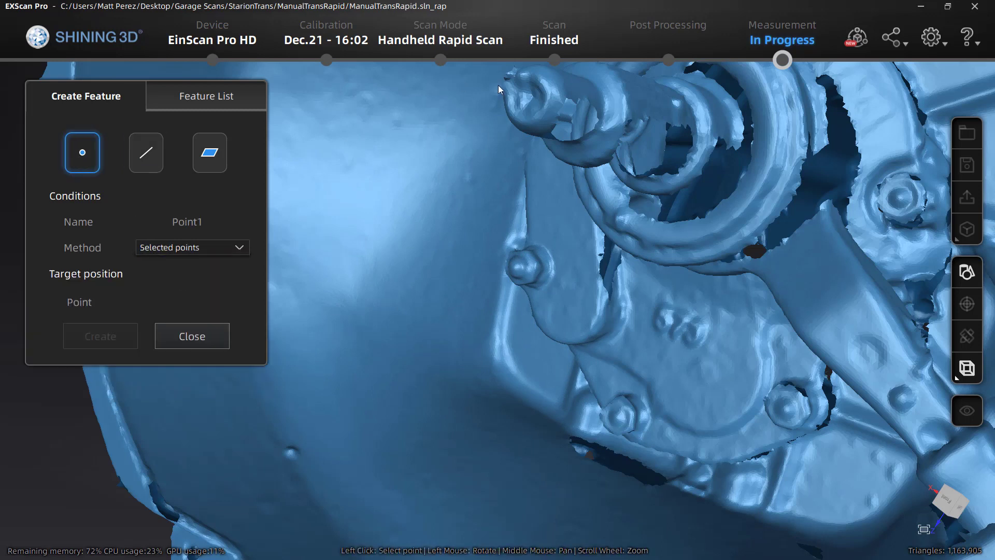
pyautogui.click(533, 95)
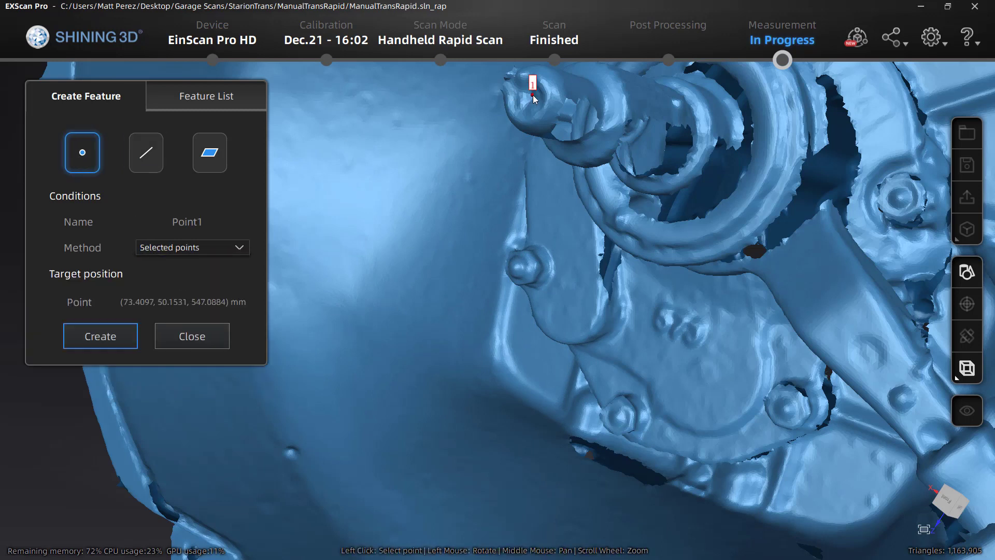
pyautogui.click(88, 342)
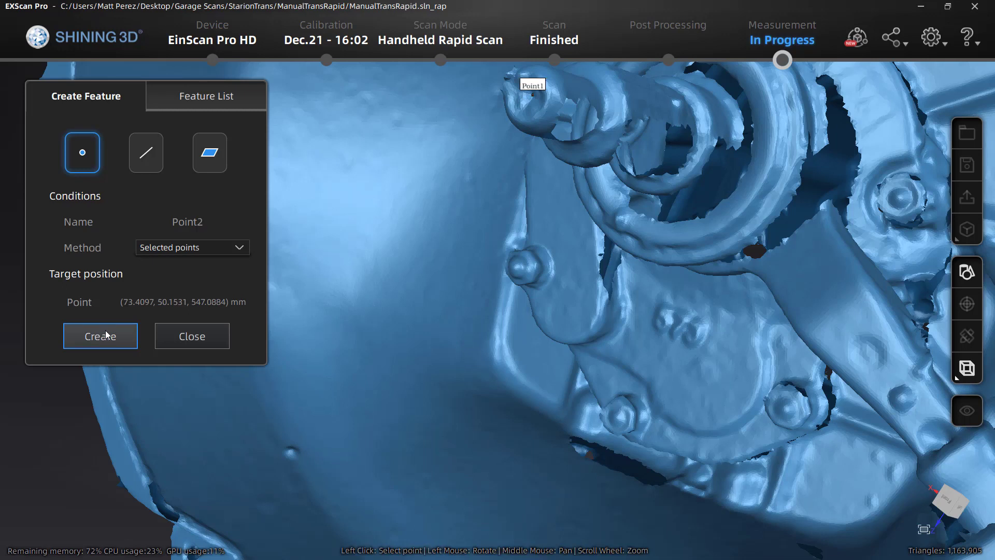
pyautogui.click(188, 336)
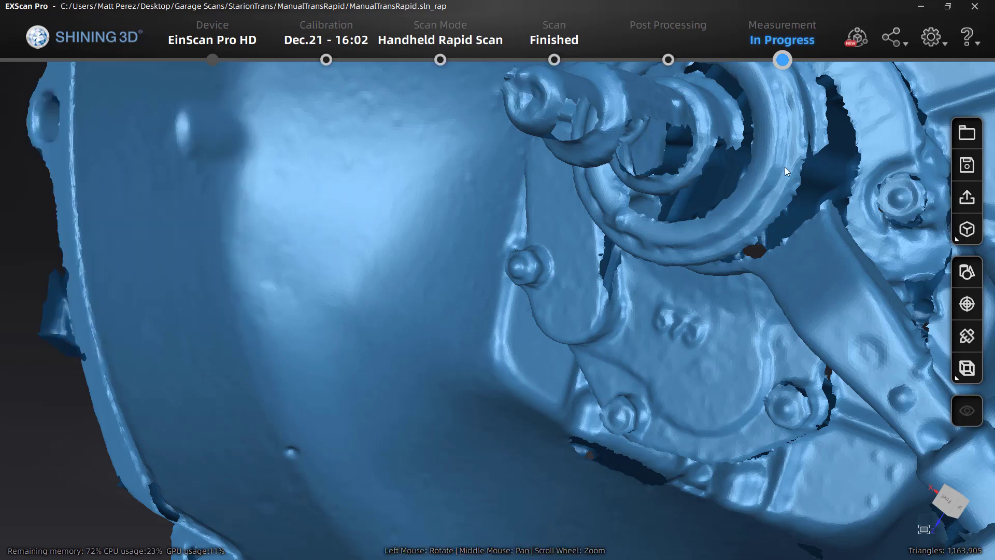
# Start a 3-2-1 system movement for the transmission and set its plane reference to Plane1 with the Y+ constraint.
pyautogui.click(965, 306)
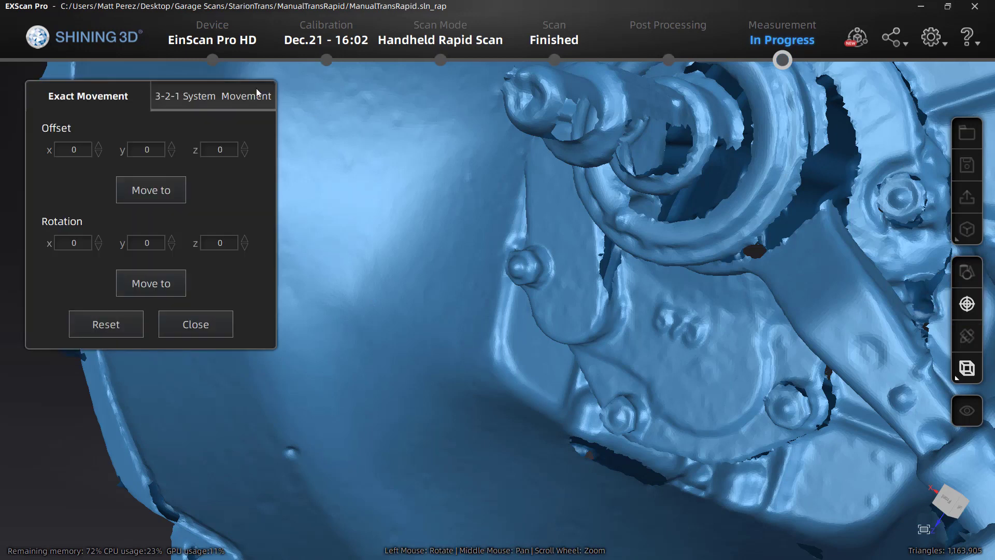
pyautogui.click(258, 93)
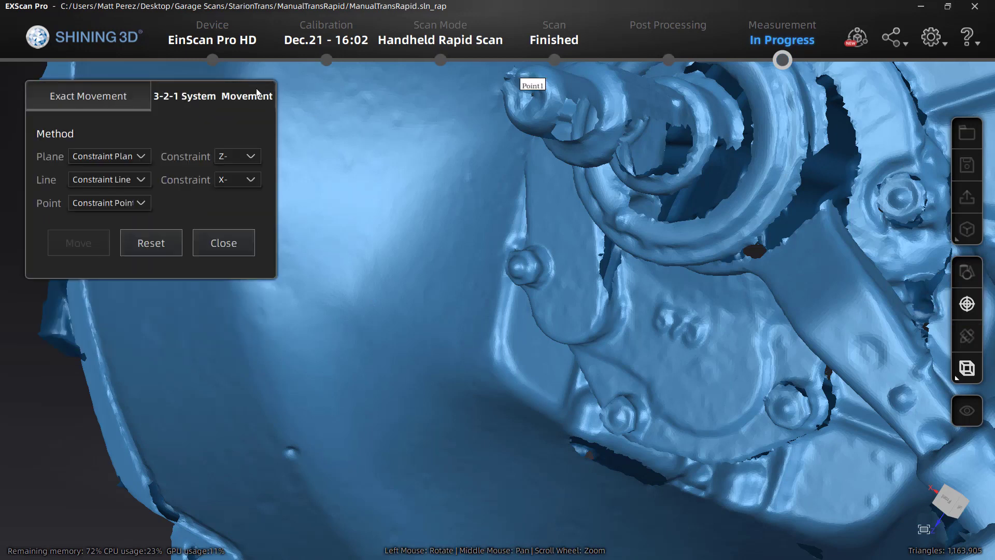
pyautogui.click(139, 158)
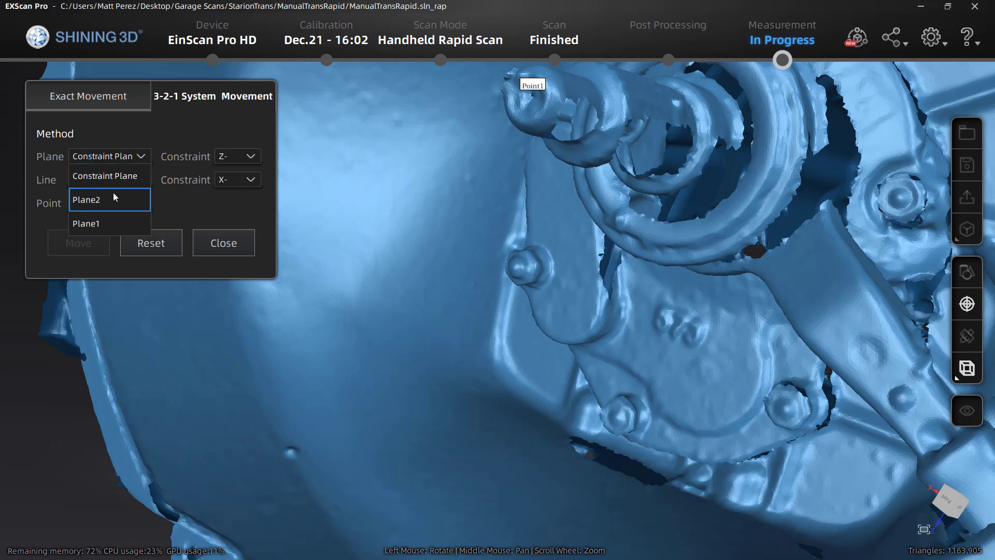
pyautogui.click(108, 221)
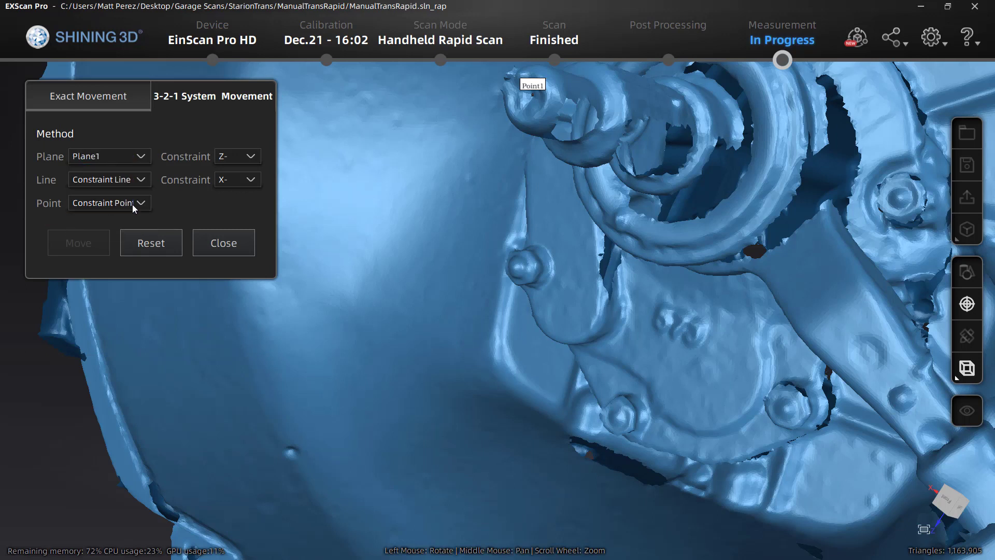
pyautogui.click(234, 156)
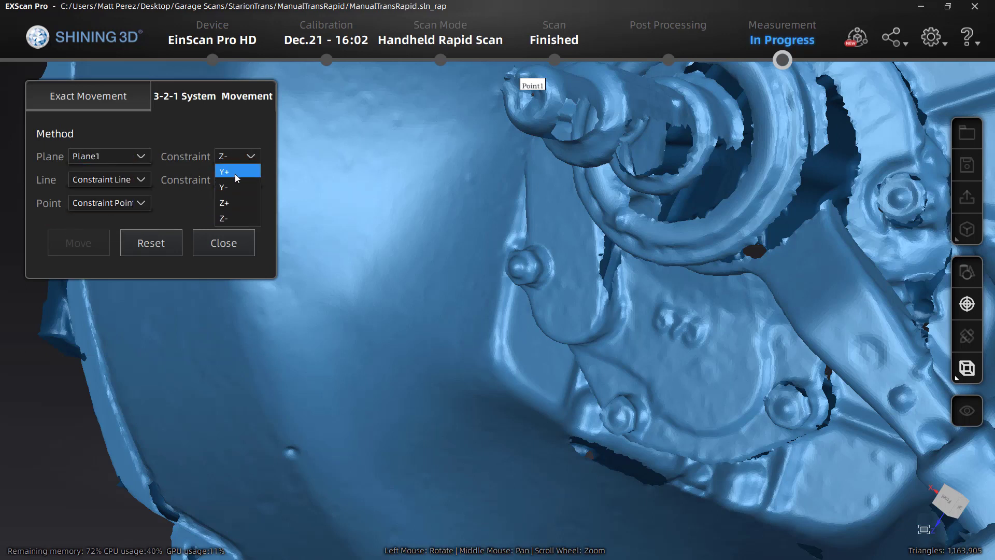
pyautogui.click(234, 172)
# Assign Line1 with the X- constraint and Point1 as the remaining 3-2-1 references, and move the transmission to the coordinate system.
pyautogui.click(138, 184)
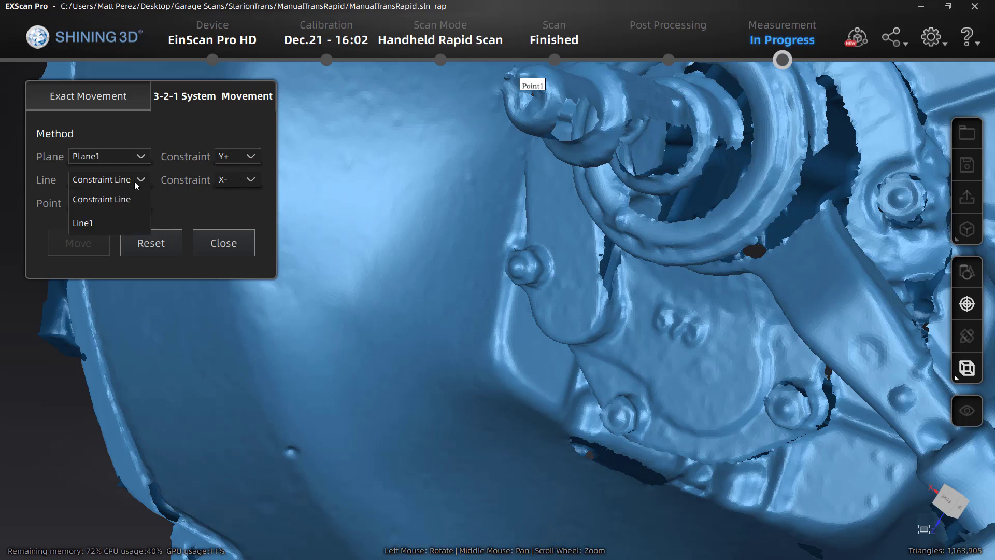
pyautogui.click(114, 221)
pyautogui.click(114, 206)
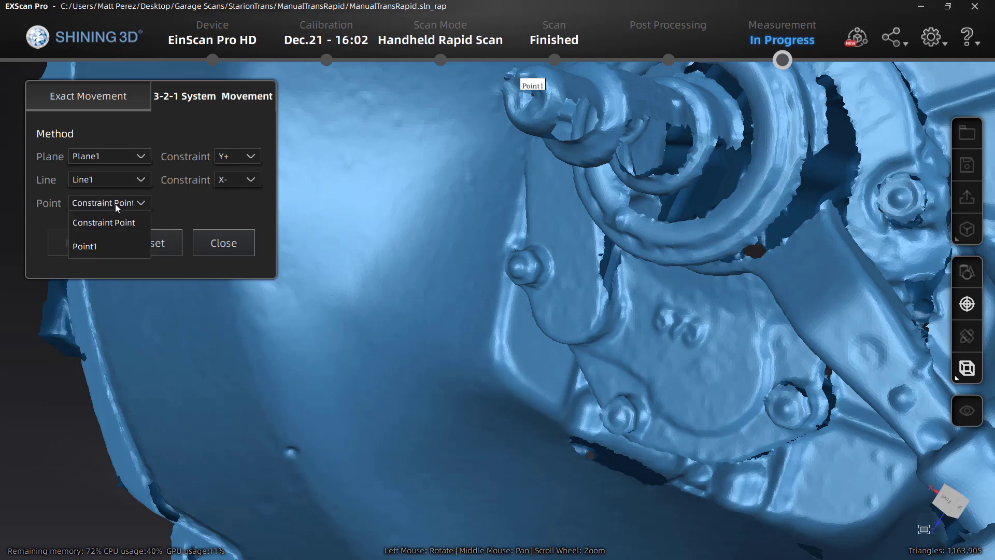
pyautogui.click(96, 246)
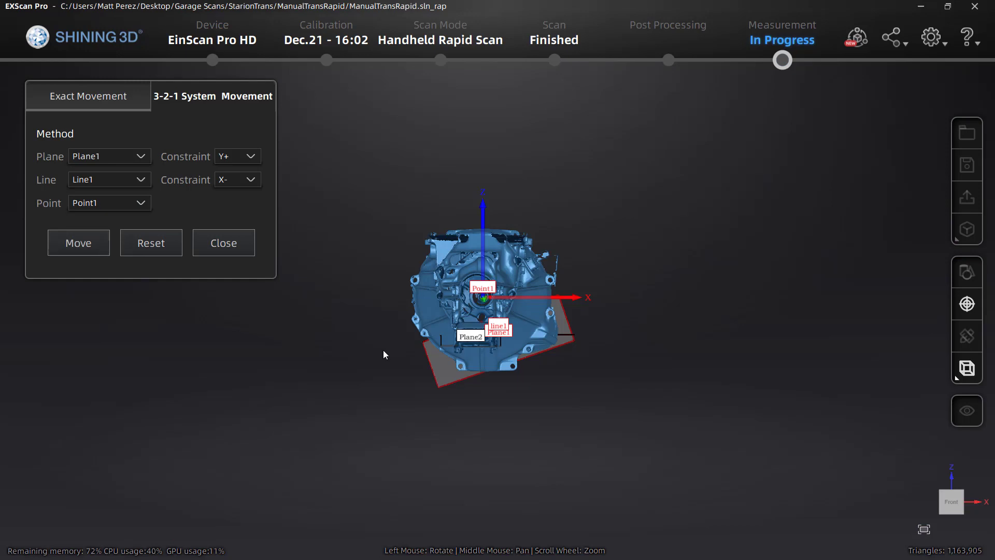
pyautogui.moveTo(605, 382); pyautogui.dragTo(468, 382)
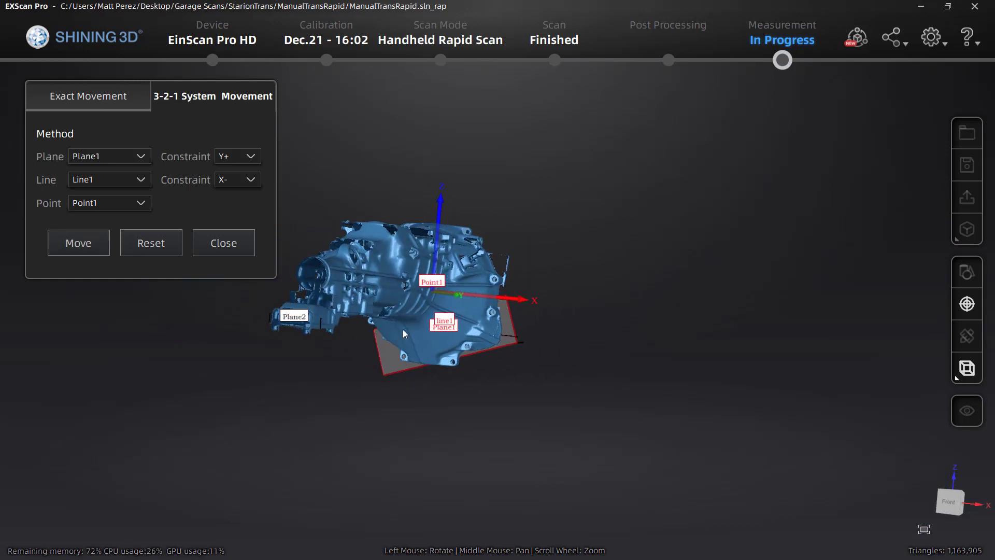
# Change the Line1 constraint to X+, move the transmission again, check its orientation from the side and close the movement settings.
pyautogui.click(250, 179)
pyautogui.click(231, 198)
pyautogui.click(93, 236)
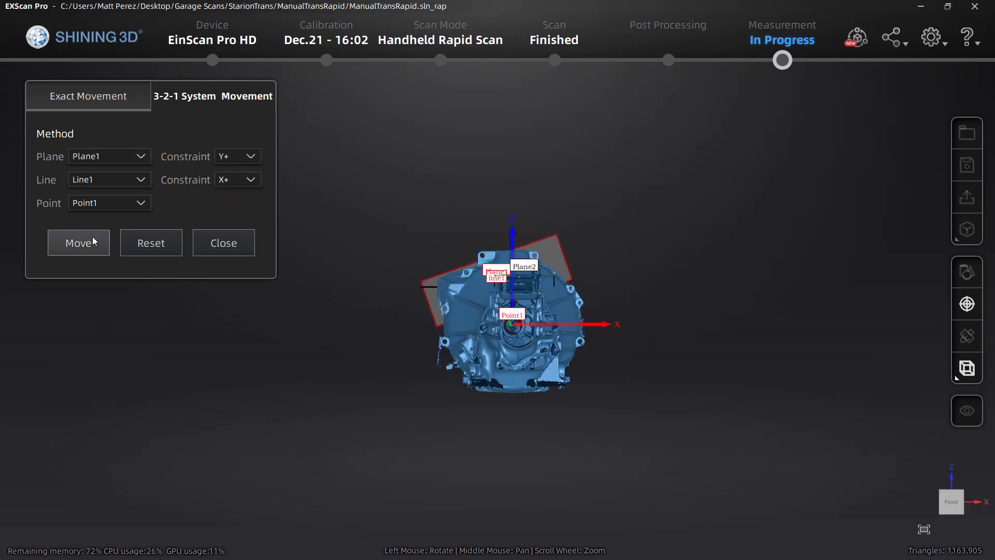
pyautogui.moveTo(520, 332); pyautogui.dragTo(954, 317)
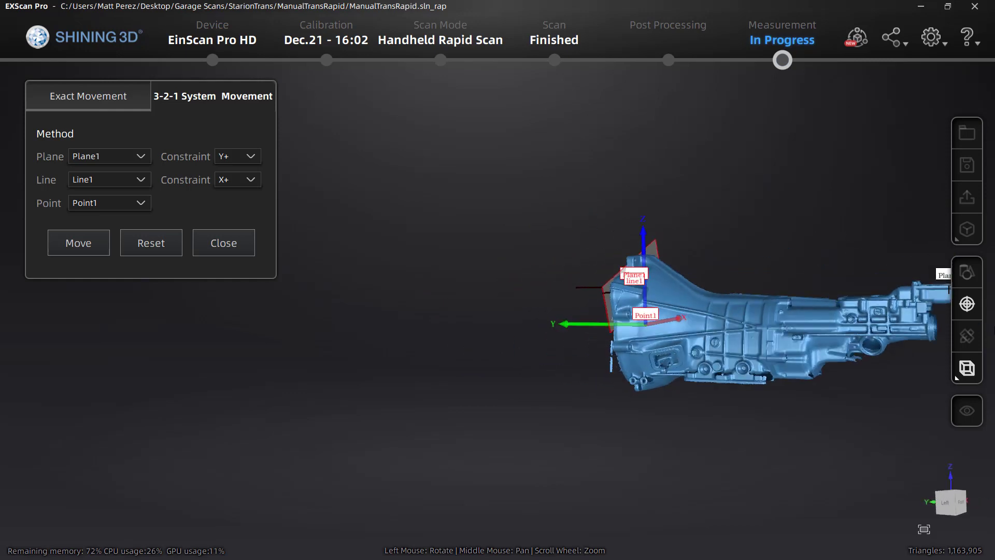
pyautogui.moveTo(833, 360); pyautogui.dragTo(422, 326)
pyautogui.click(239, 237)
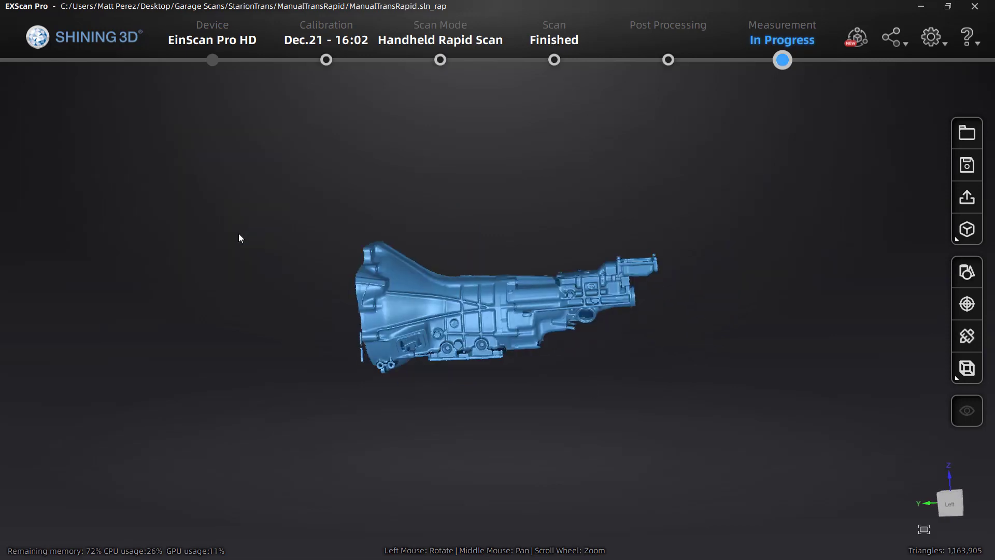